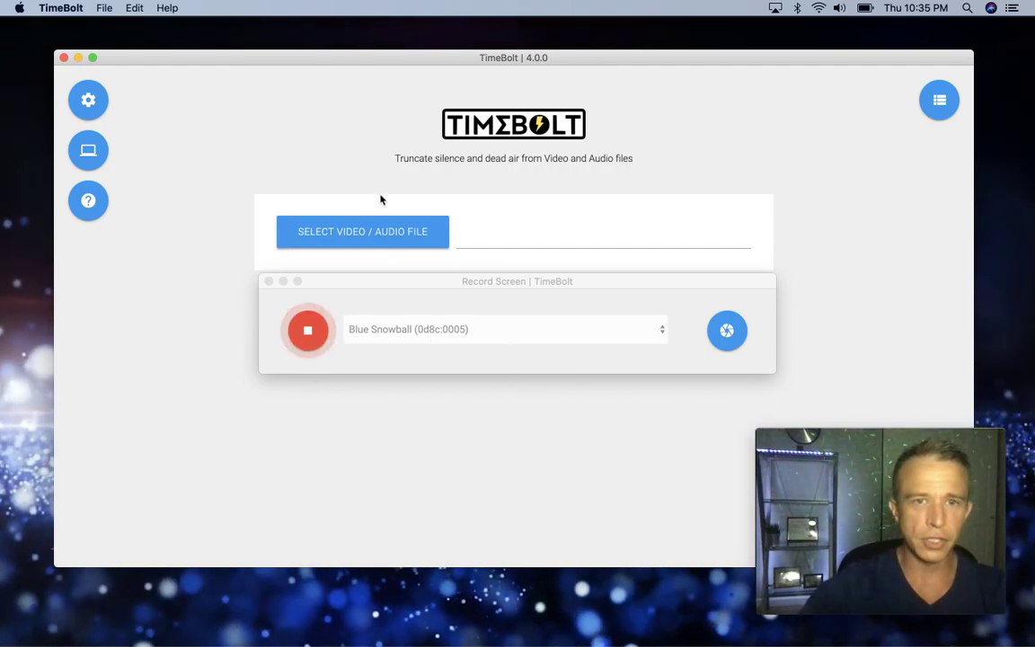
Stop the Blue Snowball screen recording and close the recorder window.
left_click(307, 329)
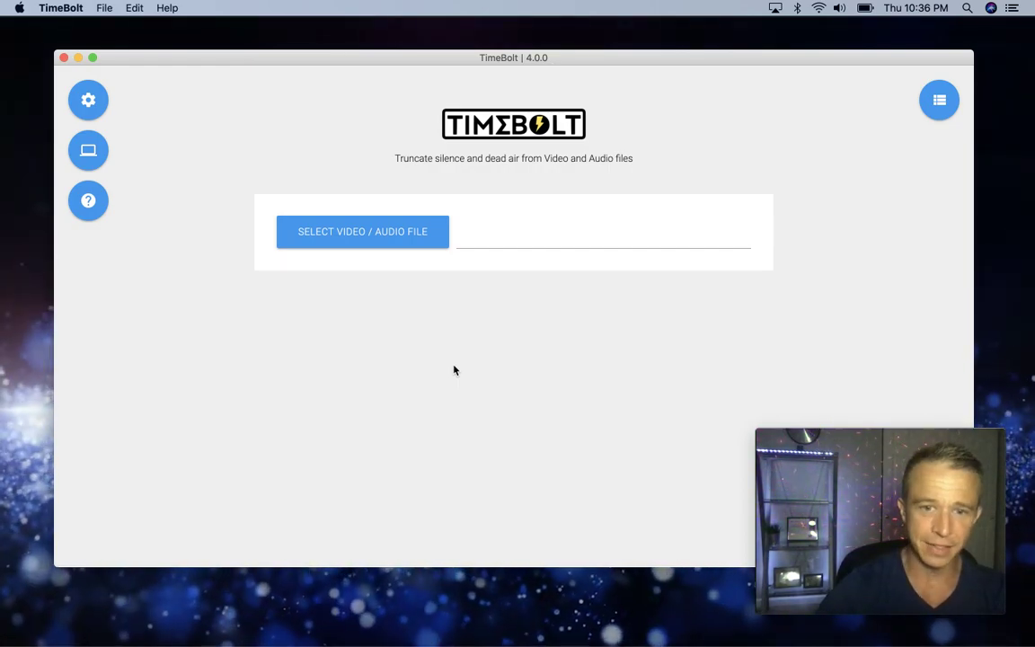
Load strongman.mp4 from the Test Video folder.
left_click(348, 234)
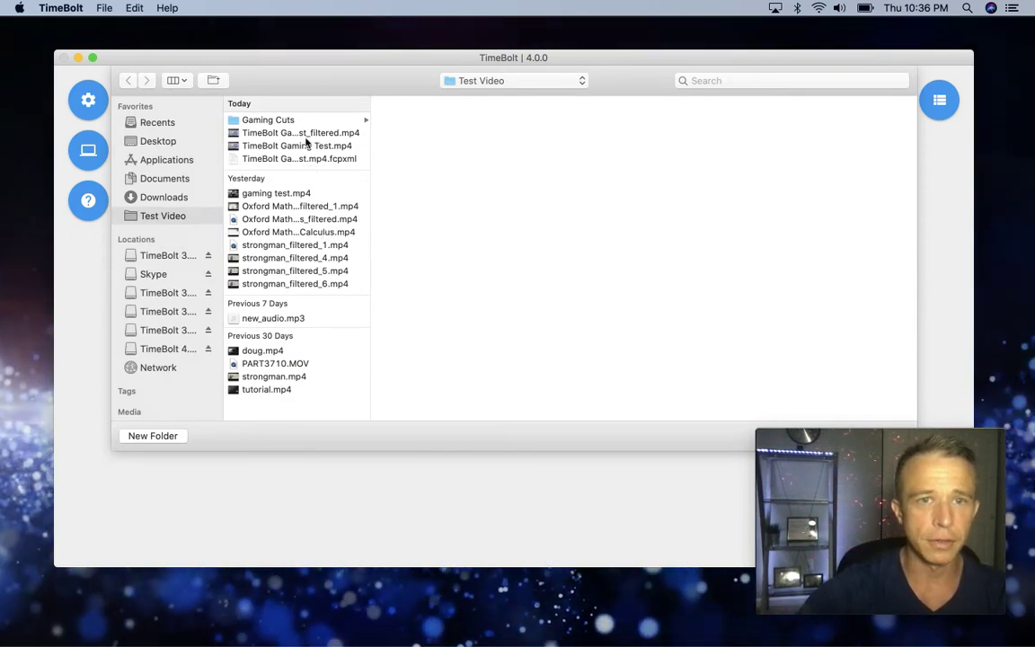
double_click(272, 376)
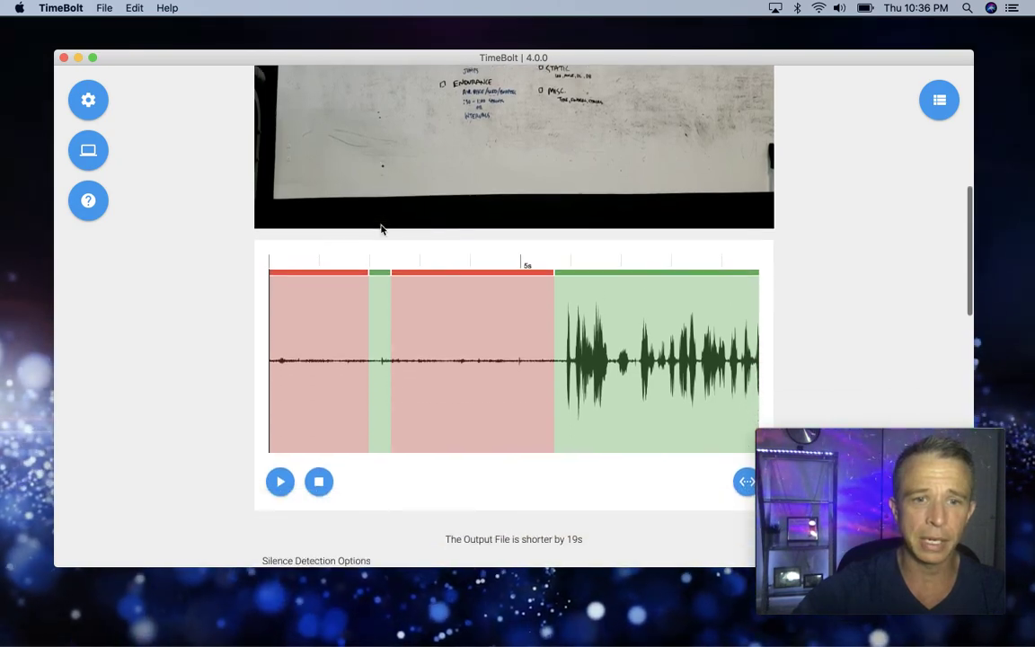
Play the strongman.mp4 preview briefly, then pause it.
left_click(280, 477)
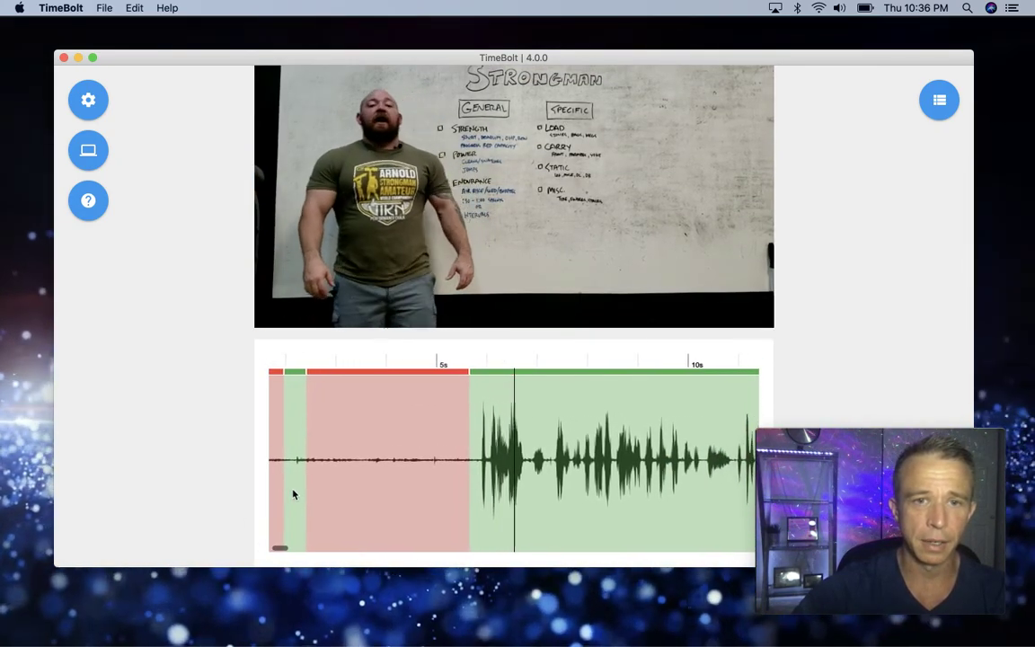
scroll(278, 557, "down", 2)
left_click(280, 524)
scroll(399, 376, "up", 8)
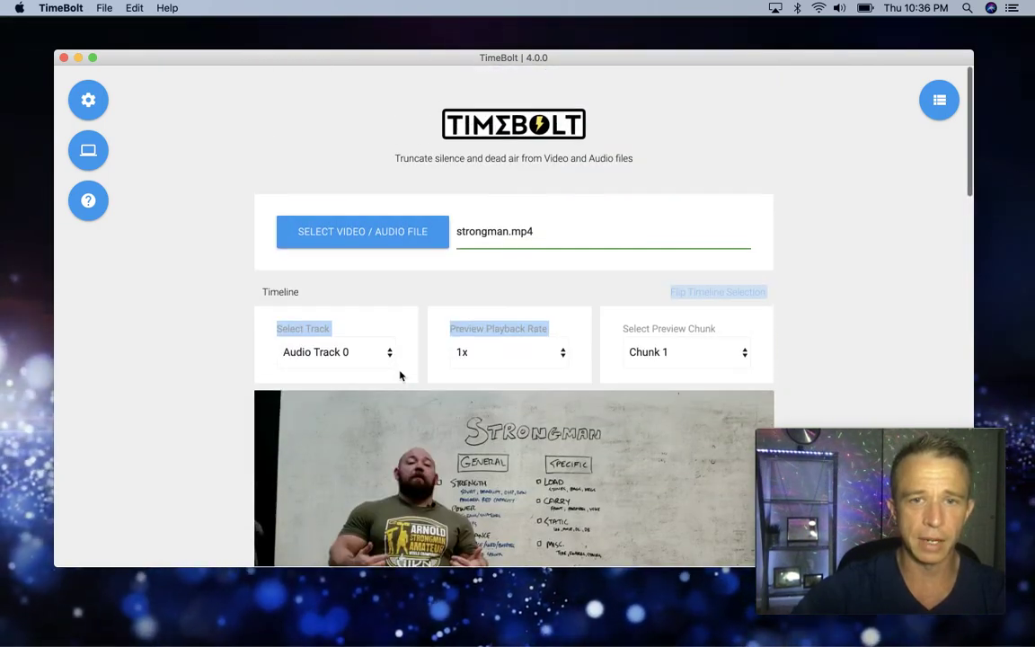
scroll(399, 375, "down", 3)
Set the preview playback rate to 2x and keep Audio Track 0 selected.
left_click(527, 188)
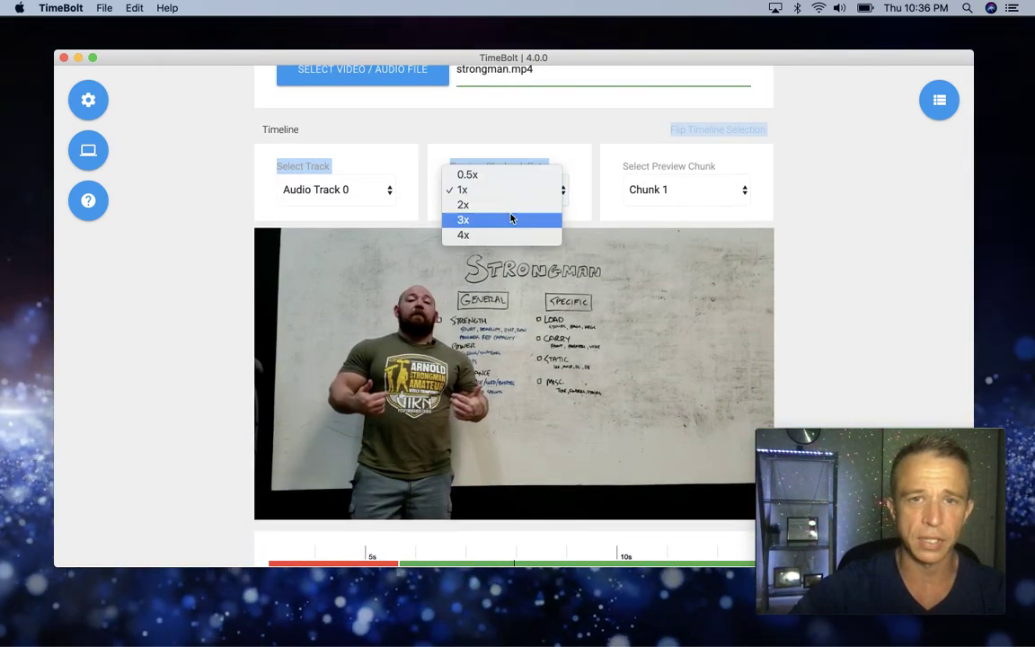
left_click(509, 205)
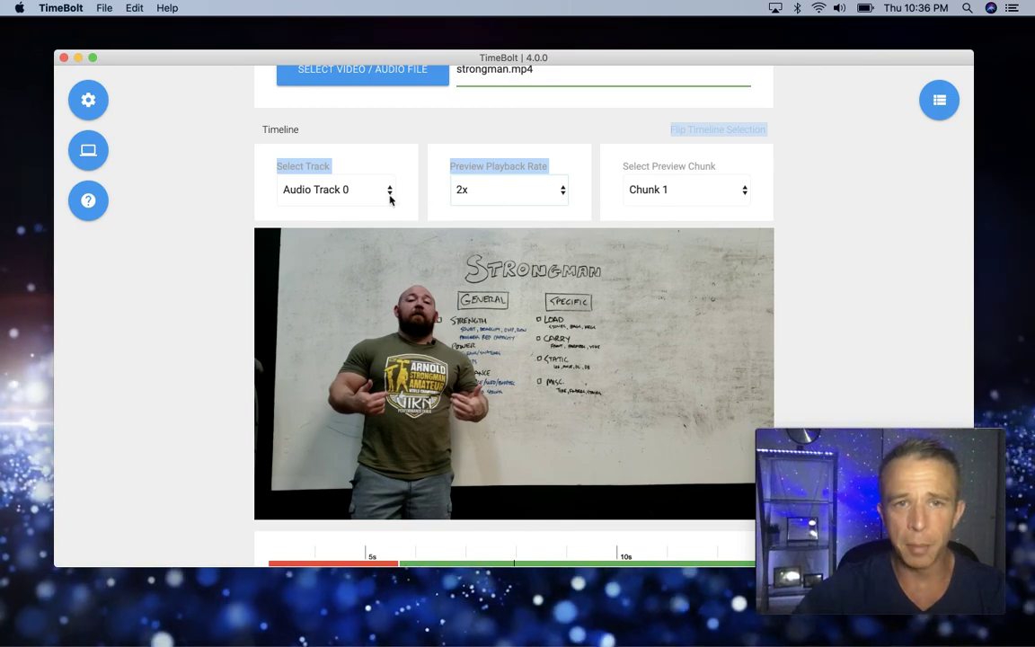
left_click(387, 191)
left_click(396, 193)
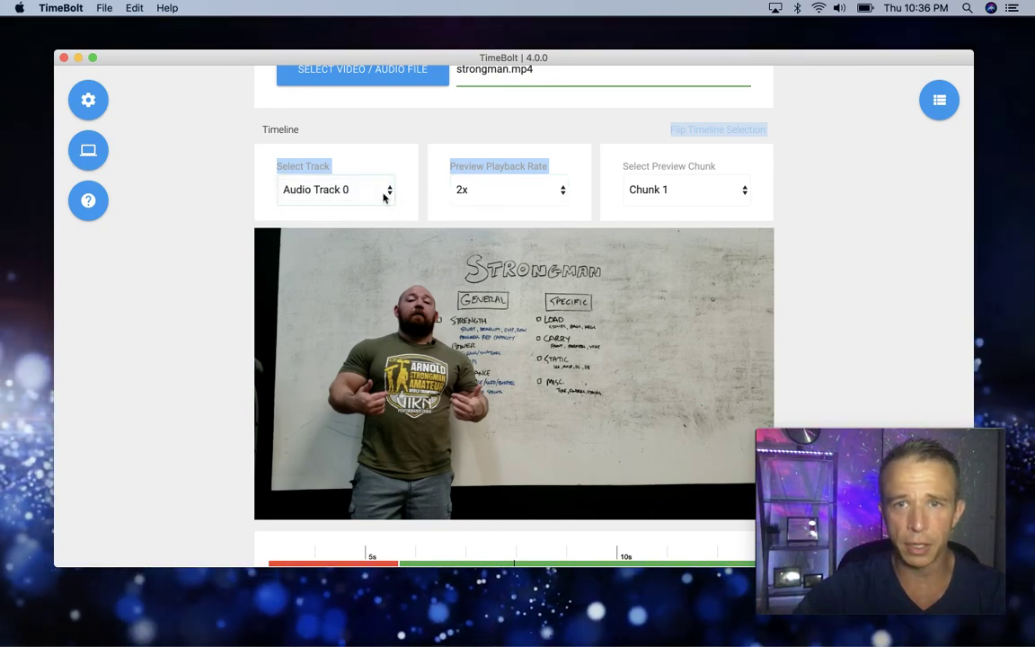
scroll(389, 202, "down", 5)
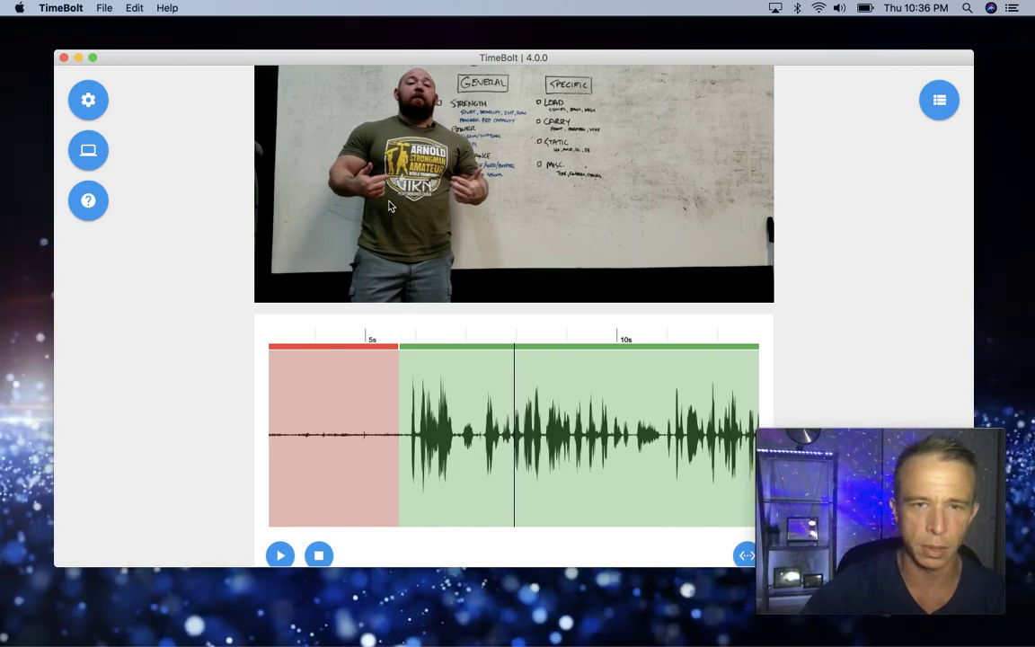
scroll(388, 204, "down", 1)
scroll(389, 205, "down", 3)
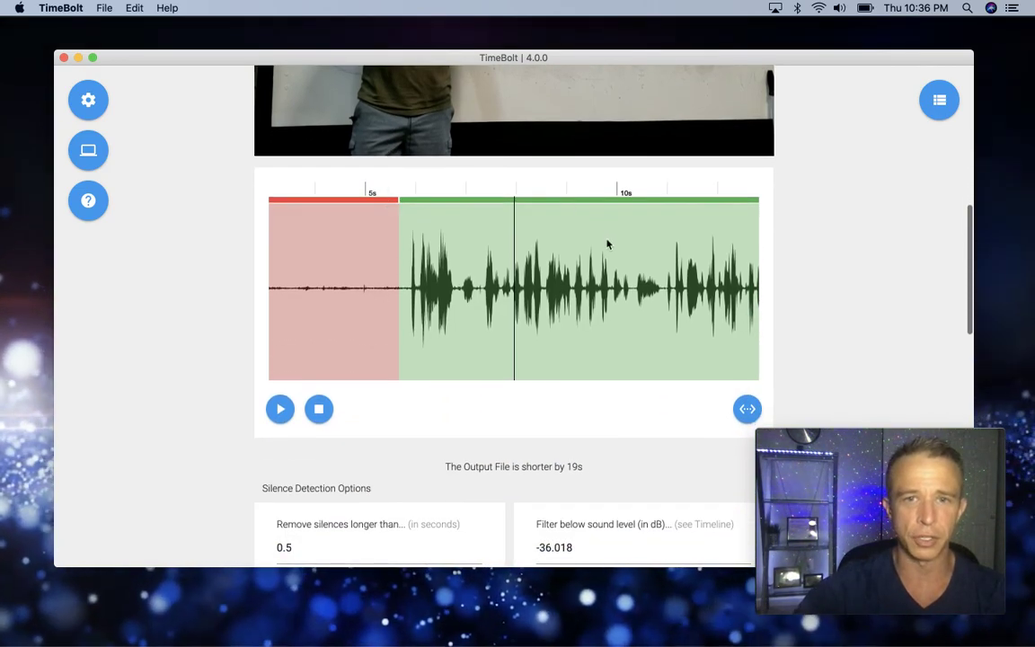
scroll(607, 242, "down", 1)
scroll(359, 278, "left", 3)
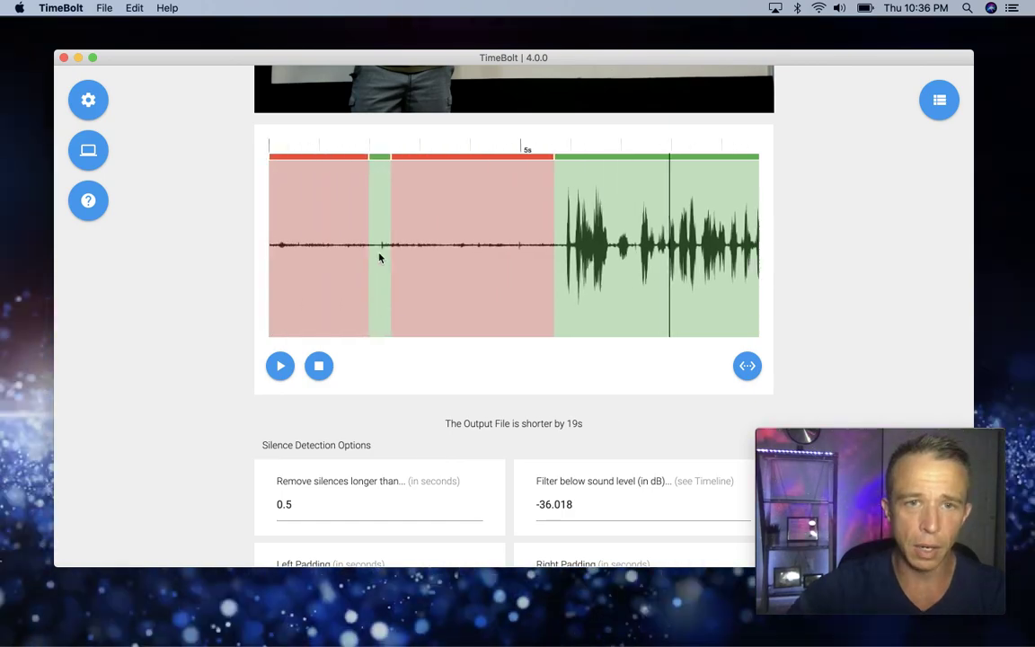
Sample a quiet waveform spot, set -48.310 dB as the sound level, and rerun silence detection.
left_click(381, 248)
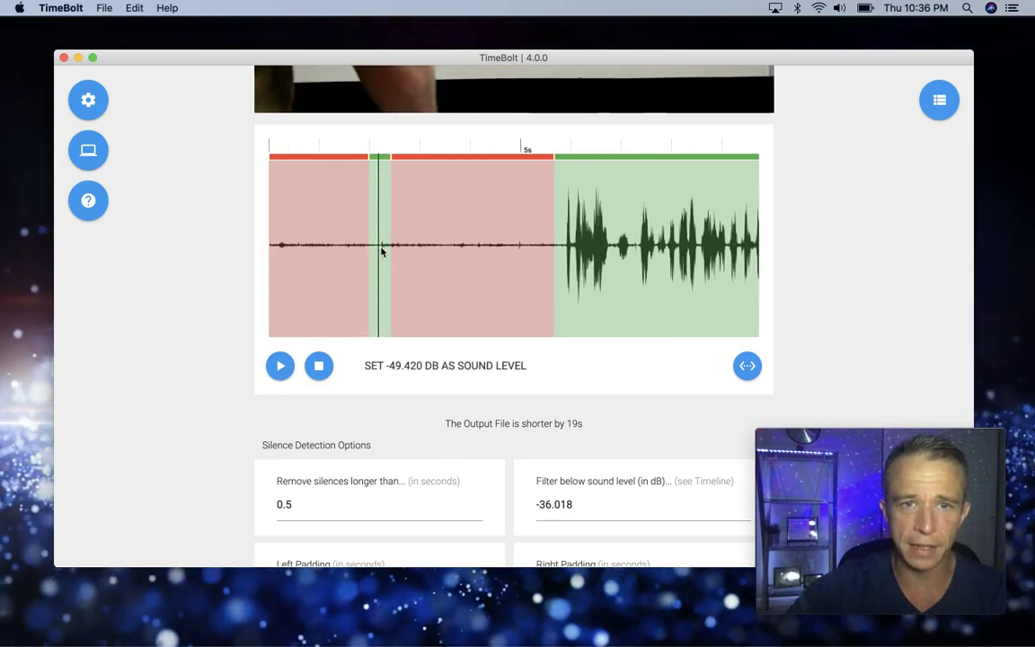
left_click(383, 254)
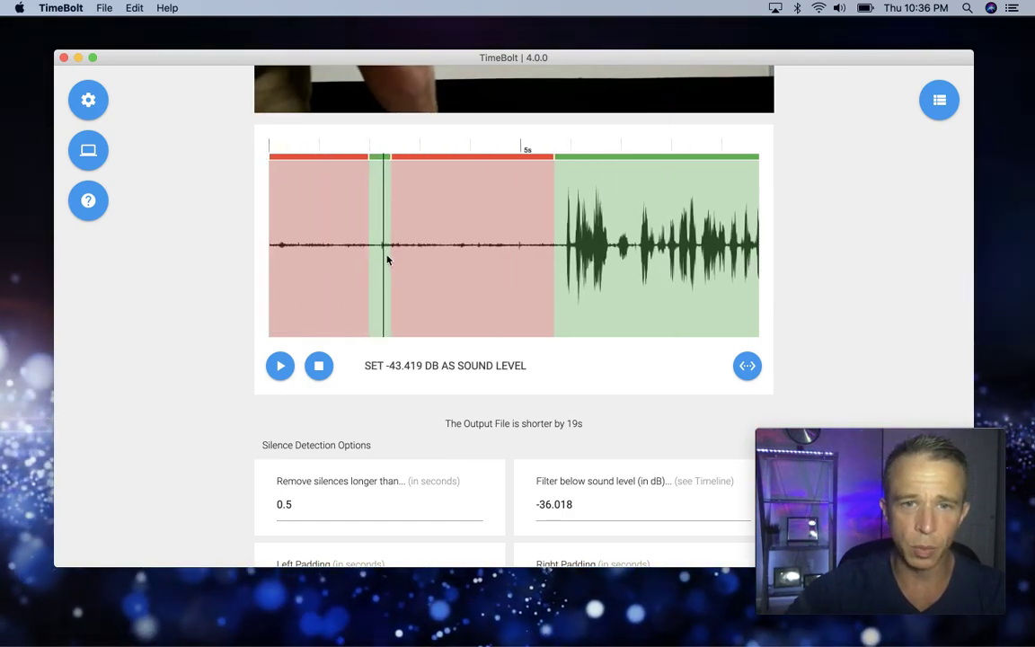
left_click(379, 256)
left_click(374, 254)
scroll(413, 270, "down", 3)
left_click(442, 220)
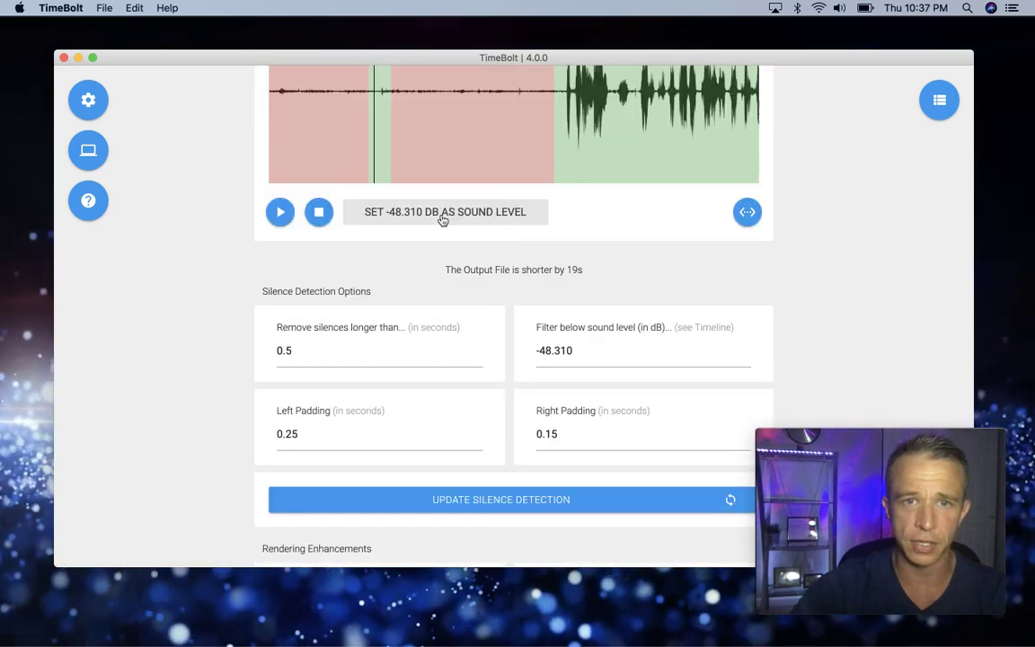
left_click(529, 498)
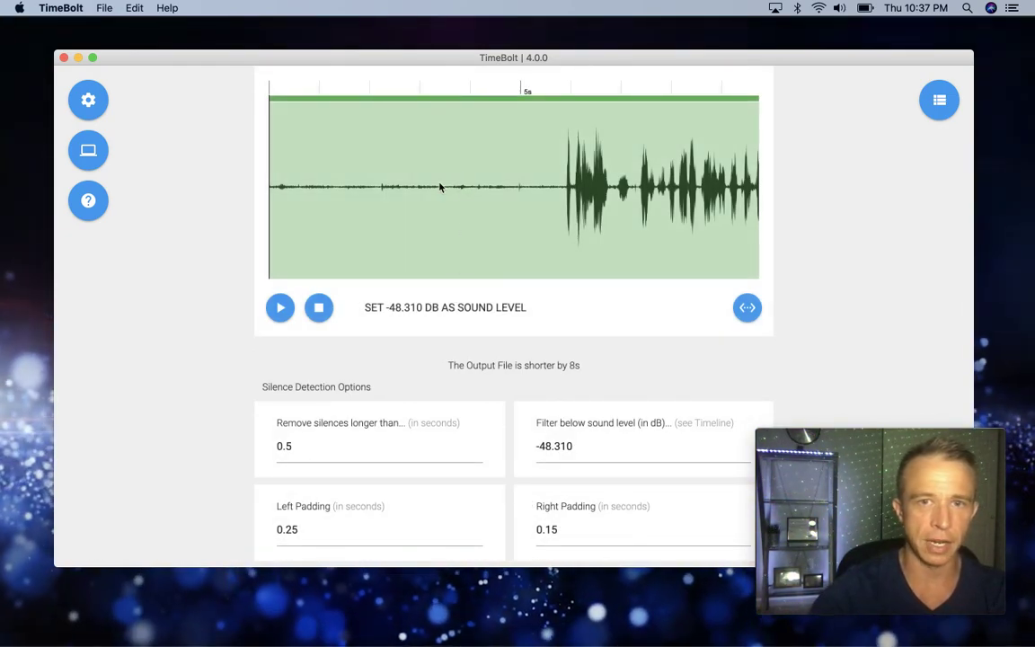
scroll(517, 349, "down", 1)
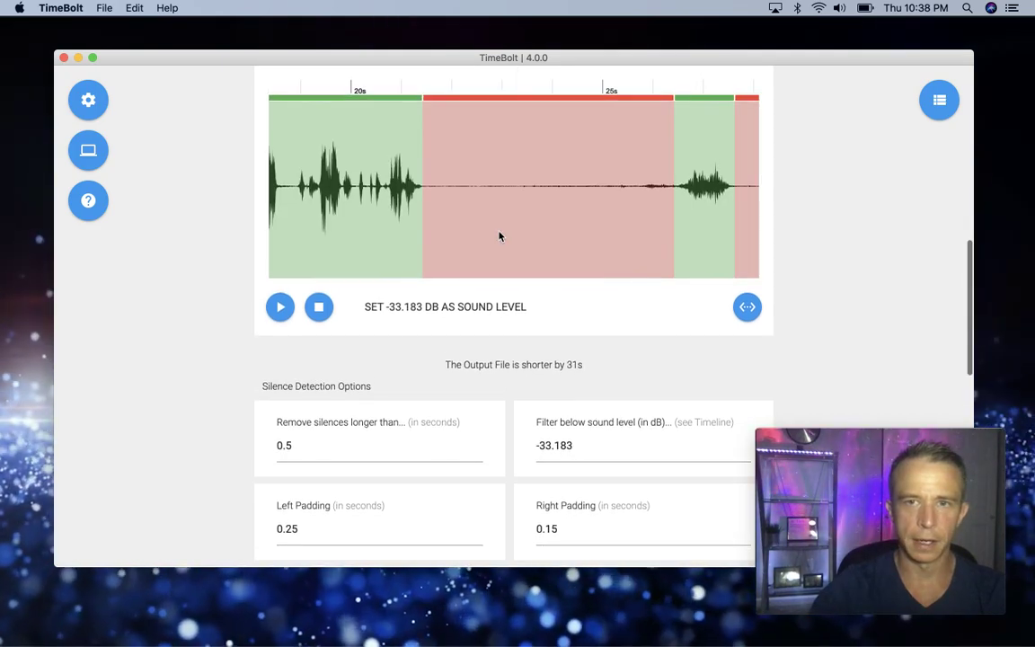
Start playback of the trimmed strongman preview to review kept and cut sections.
scroll(501, 235, "left", 3)
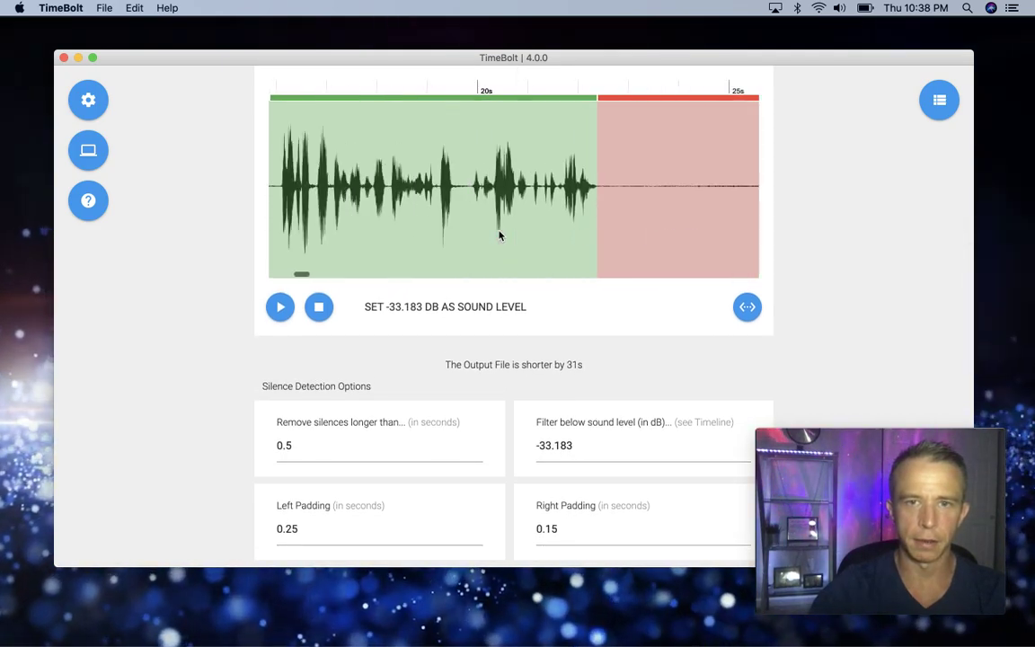
scroll(500, 236, "left", 10)
scroll(472, 169, "up", 5)
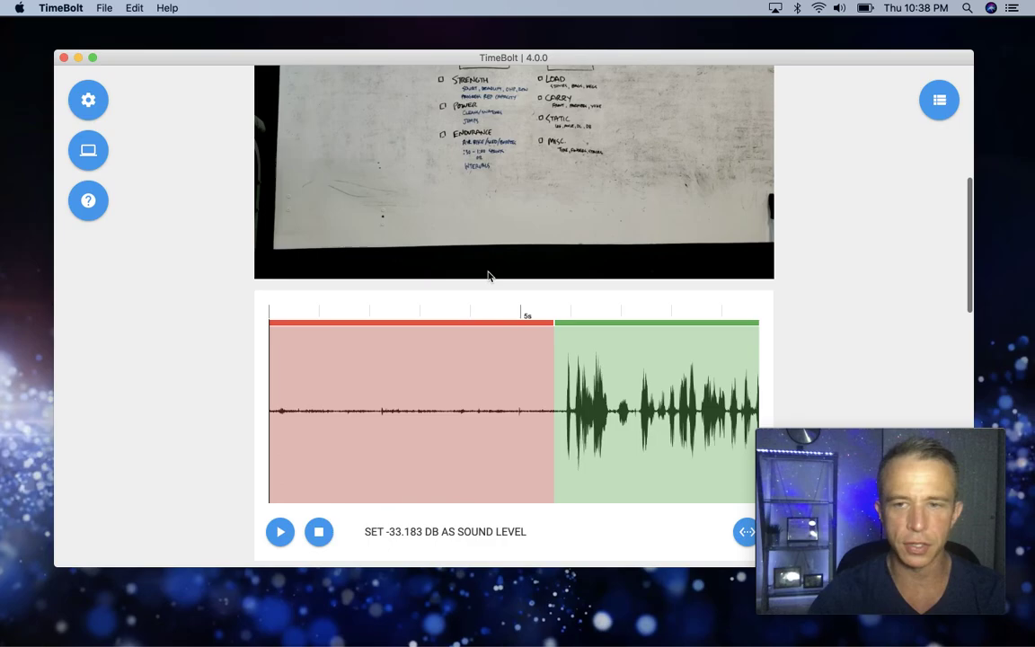
scroll(487, 276, "up", 5)
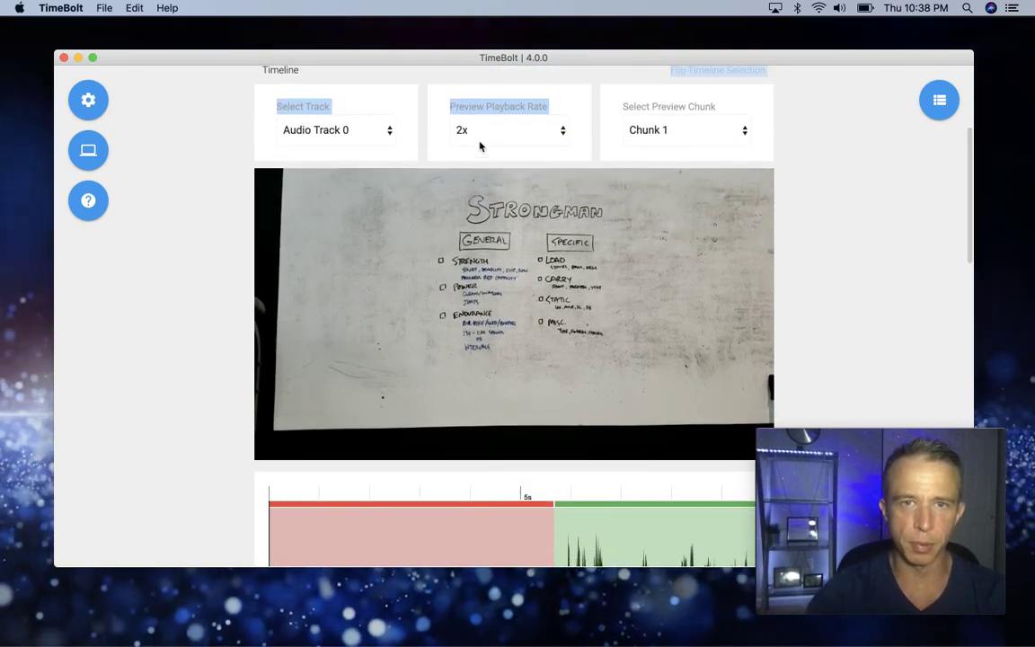
scroll(418, 139, "down", 5)
key("space")
scroll(378, 353, "up", 1)
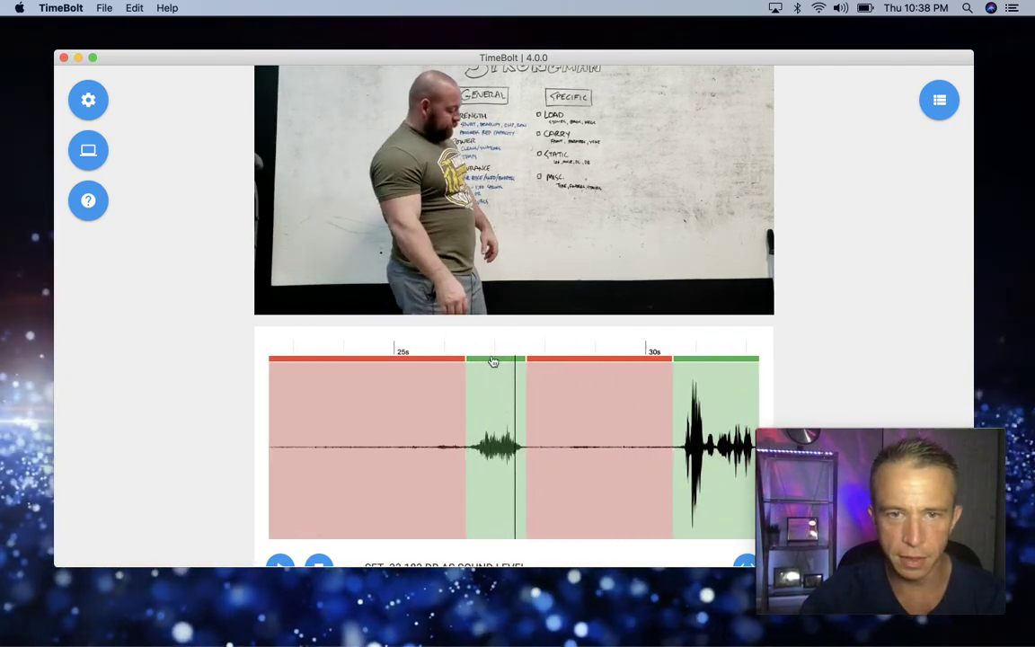
Mark the short kept clip near 26s as cut and widen a later speech gap.
left_click(492, 362)
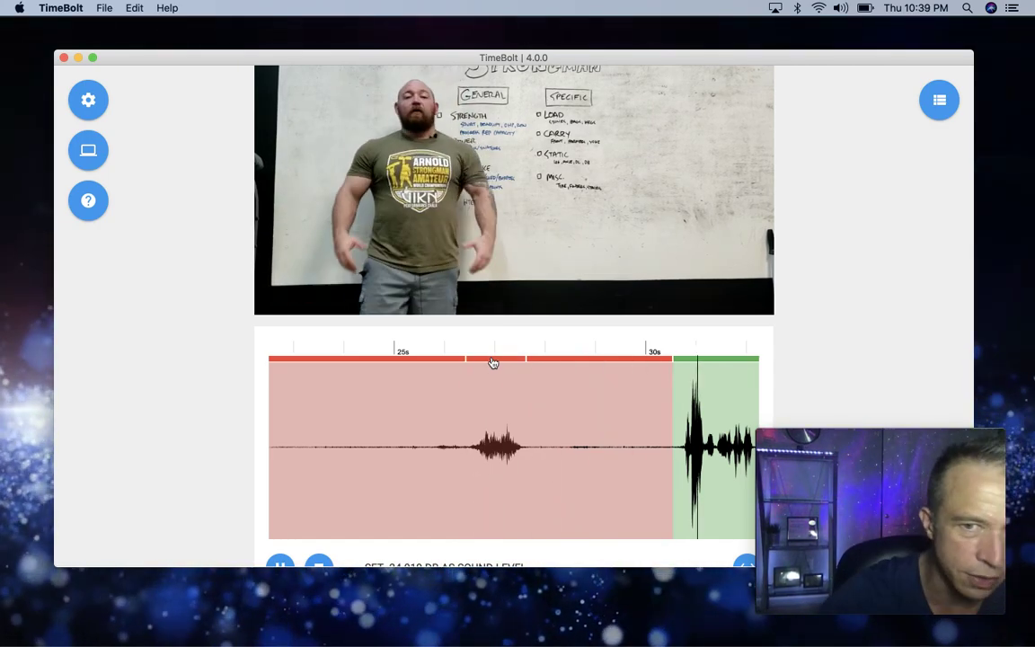
left_click(678, 399)
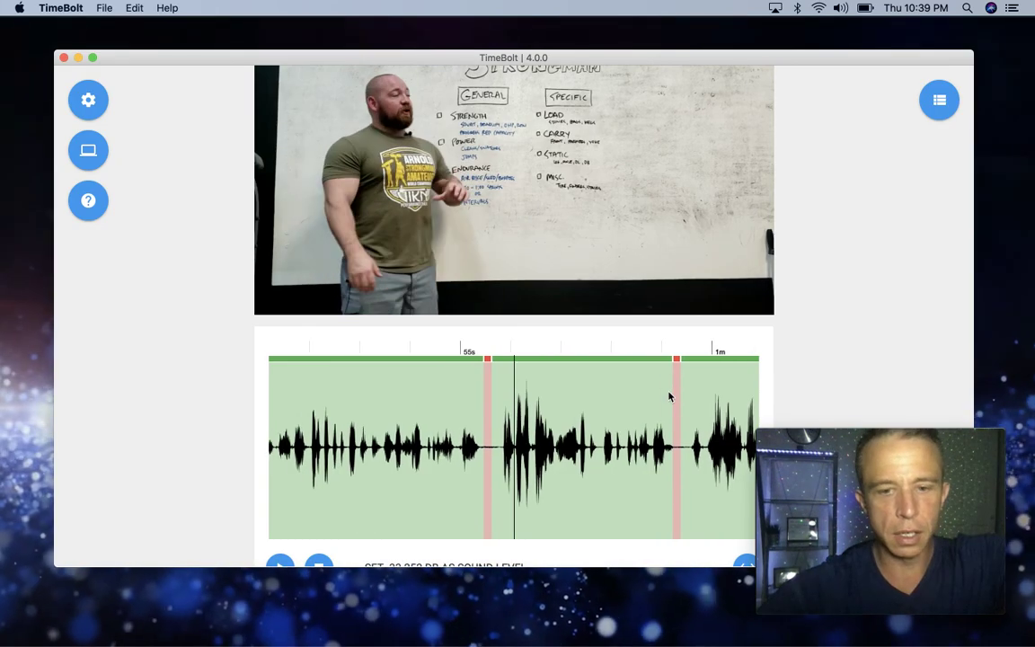
left_click(504, 360)
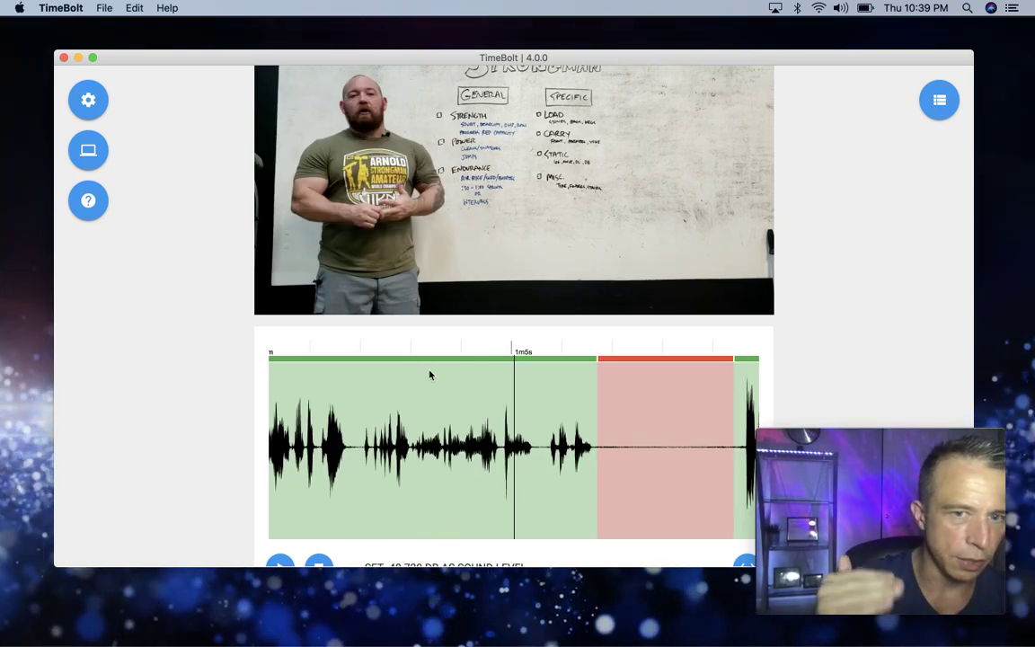
scroll(194, 347, "down", 5)
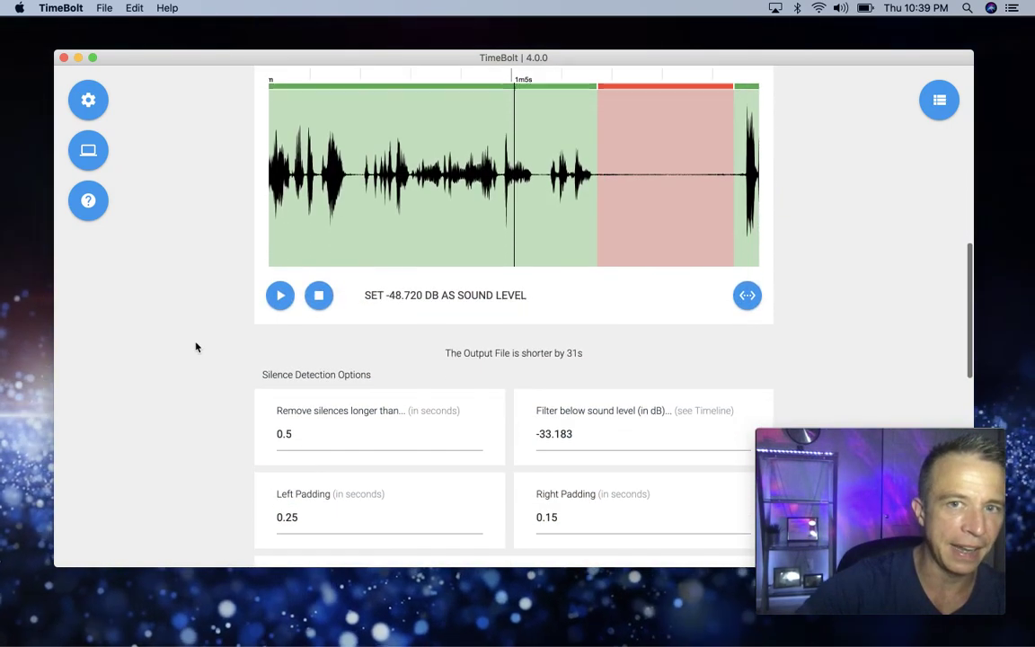
scroll(195, 346, "down", 1)
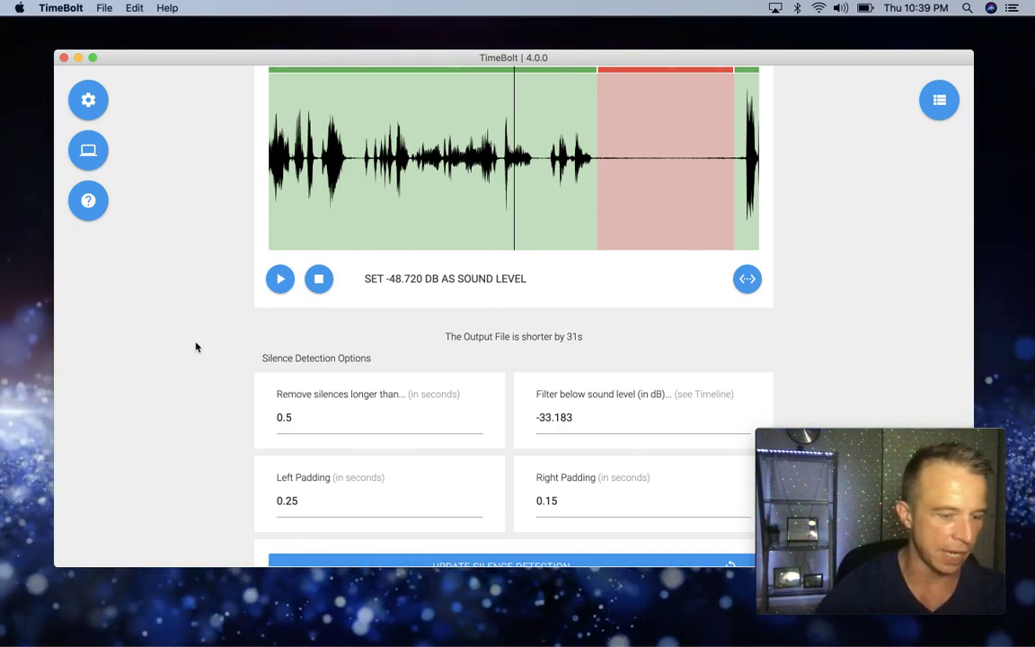
scroll(196, 347, "down", 3)
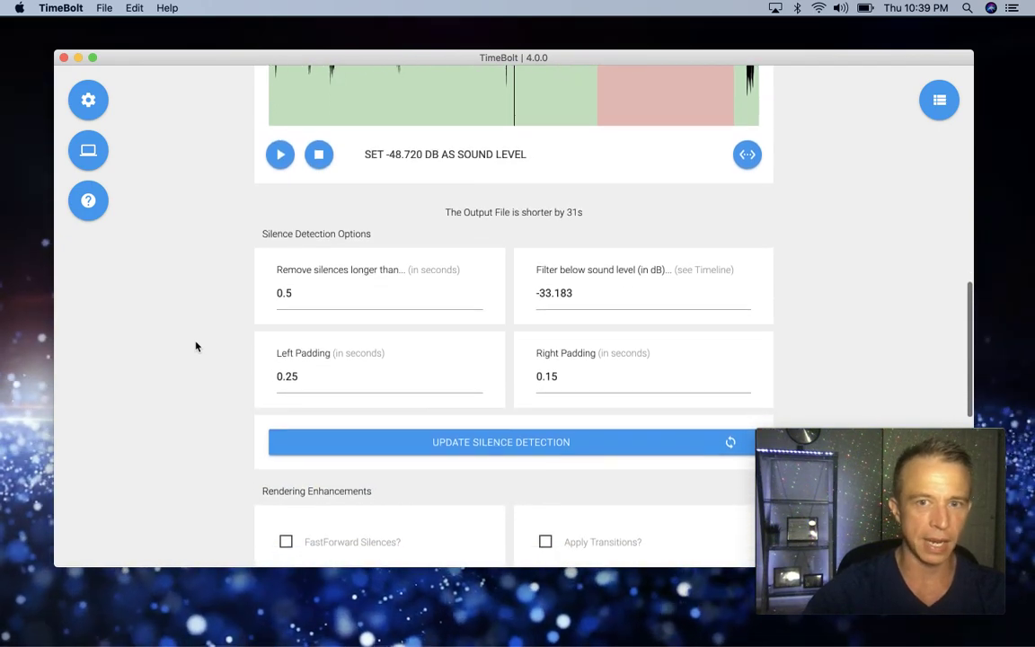
scroll(196, 346, "down", 1)
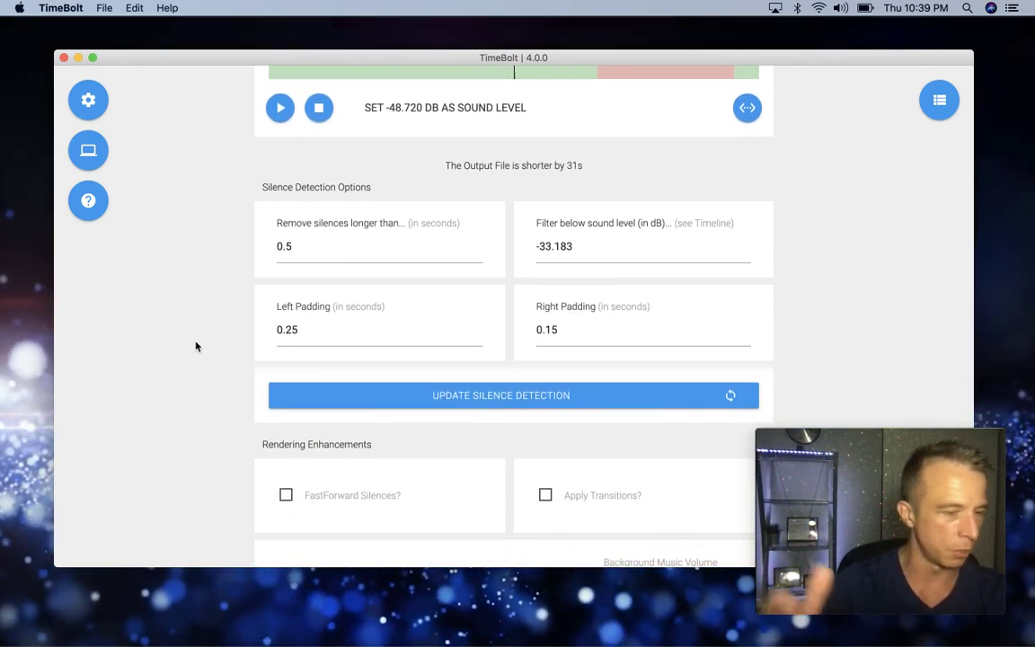
scroll(196, 346, "down", 5)
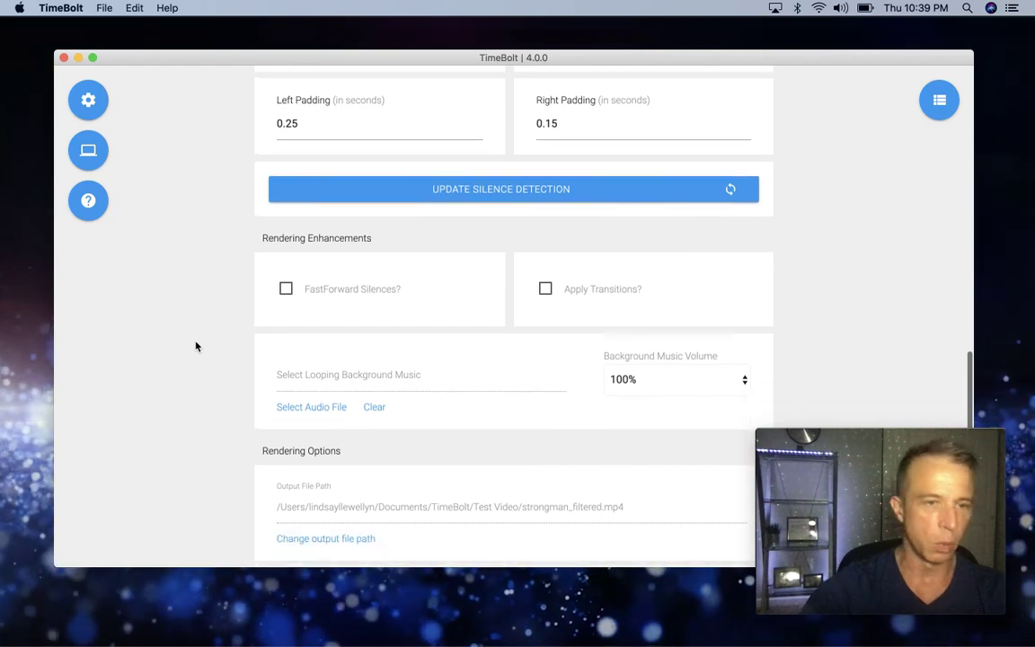
scroll(196, 347, "down", 5)
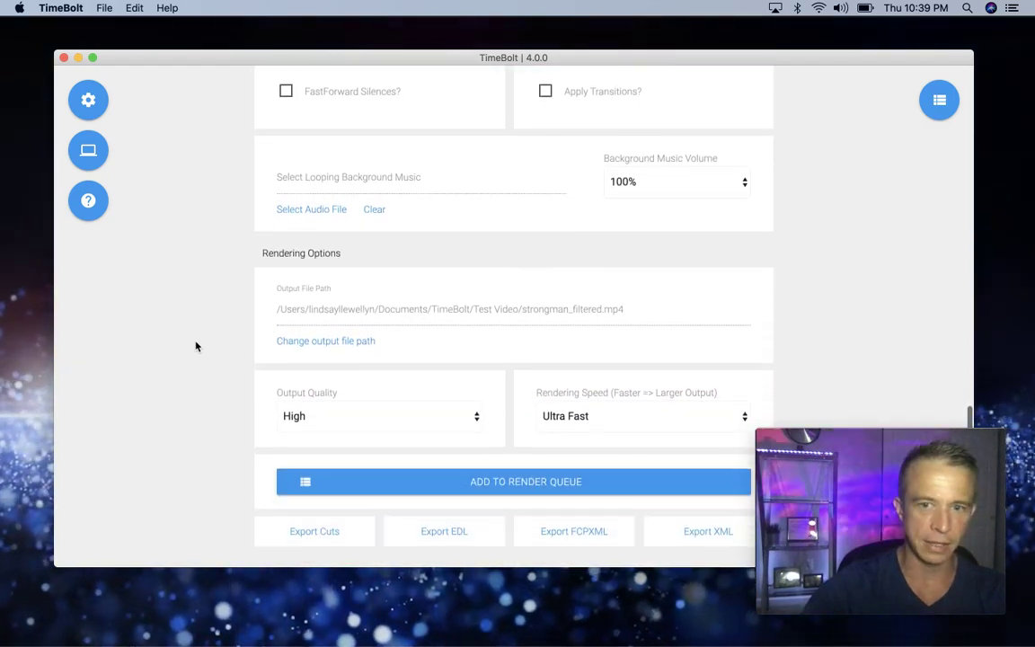
scroll(195, 346, "down", 2)
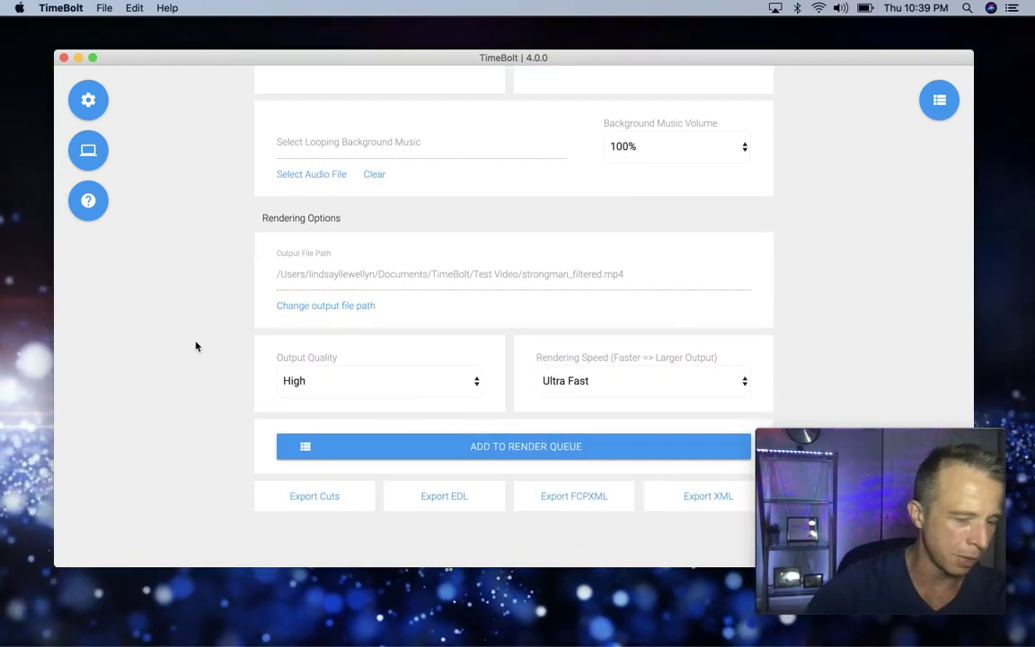
scroll(331, 246, "up", 4)
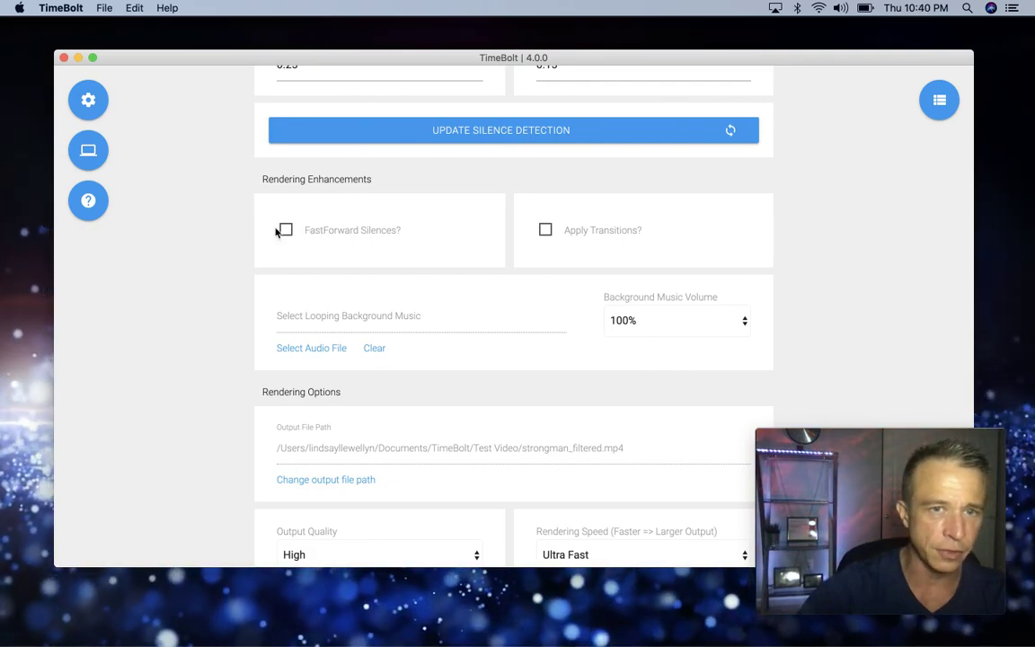
Enable Radial transitions with a 0.2-second duration between the kept clips.
left_click(287, 231)
left_click(545, 230)
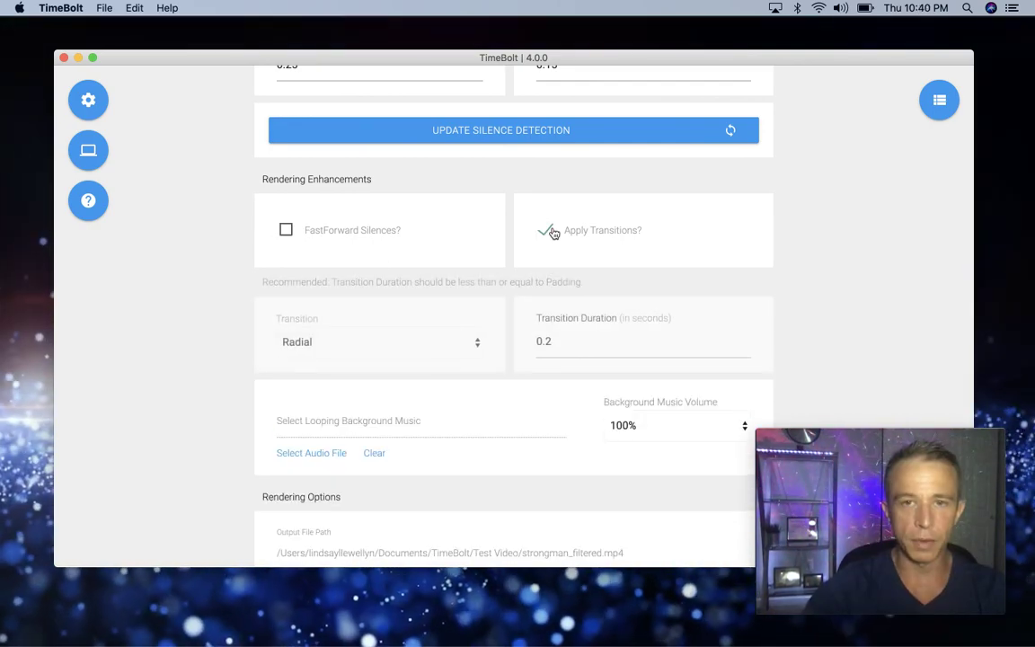
left_click(427, 332)
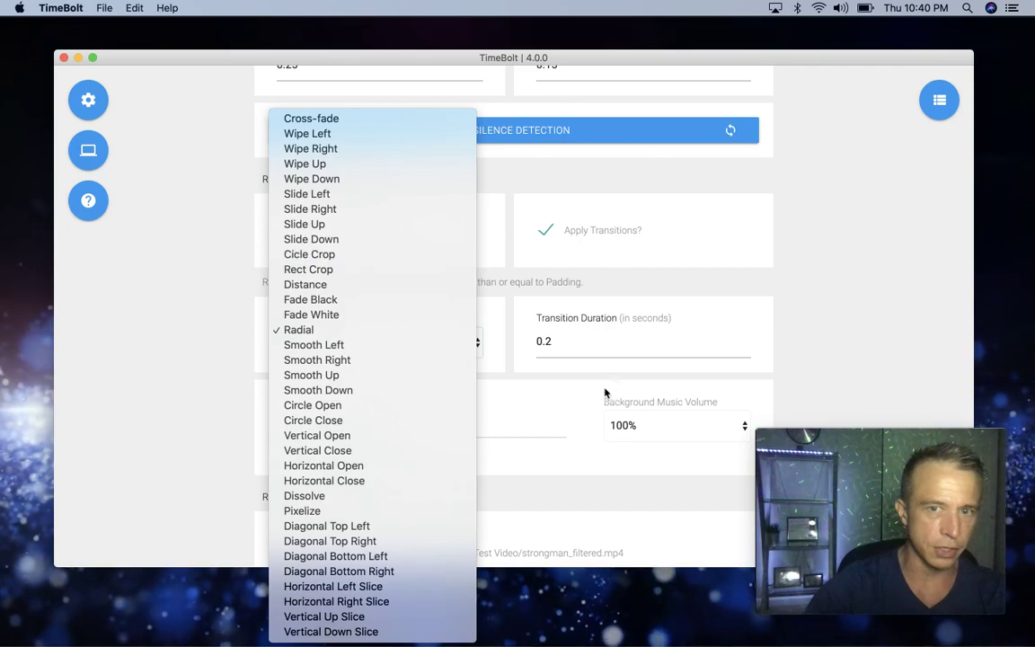
left_click(583, 386)
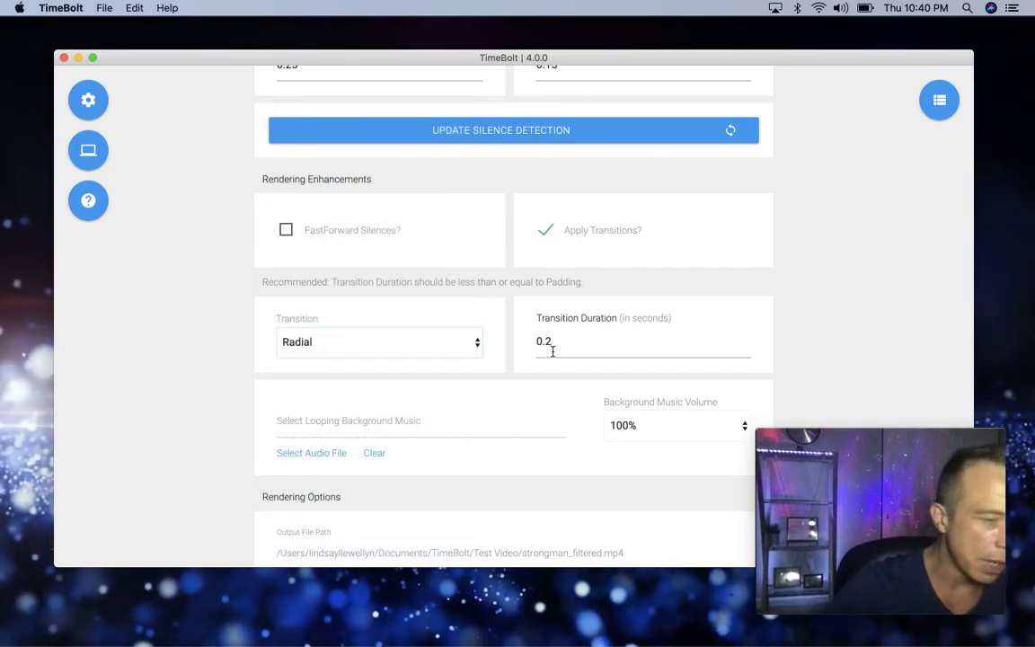
scroll(535, 326, "down", 2)
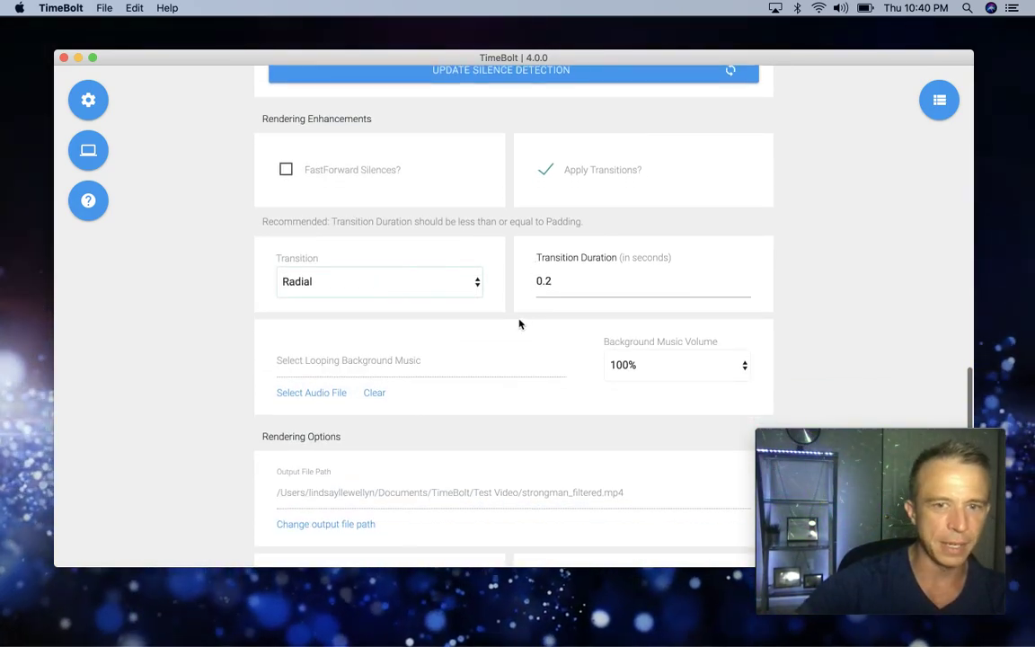
scroll(393, 296, "down", 2)
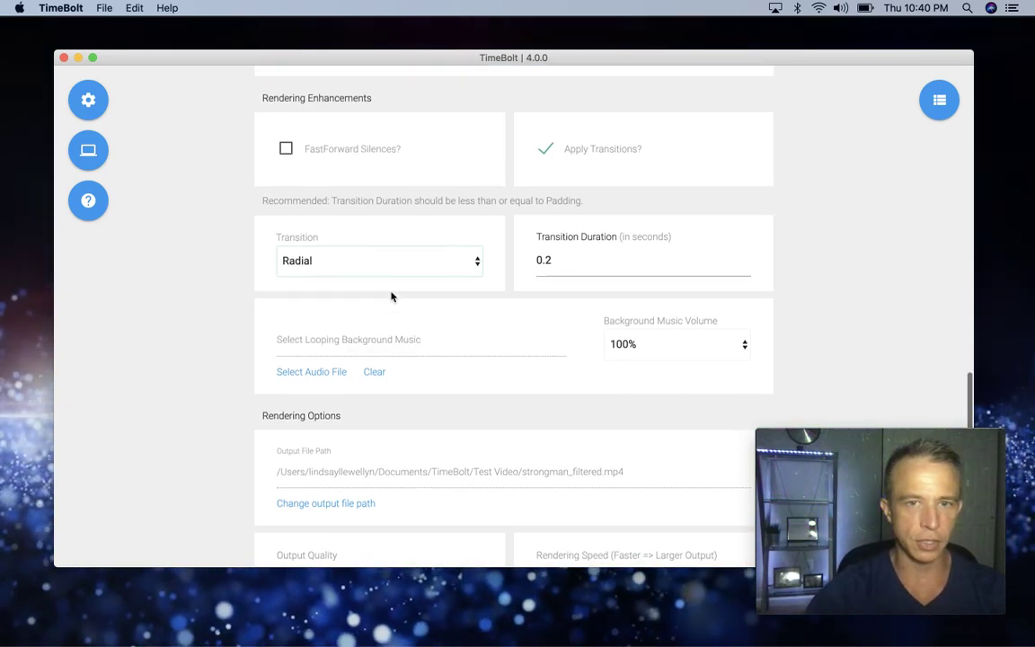
scroll(397, 363, "down", 1)
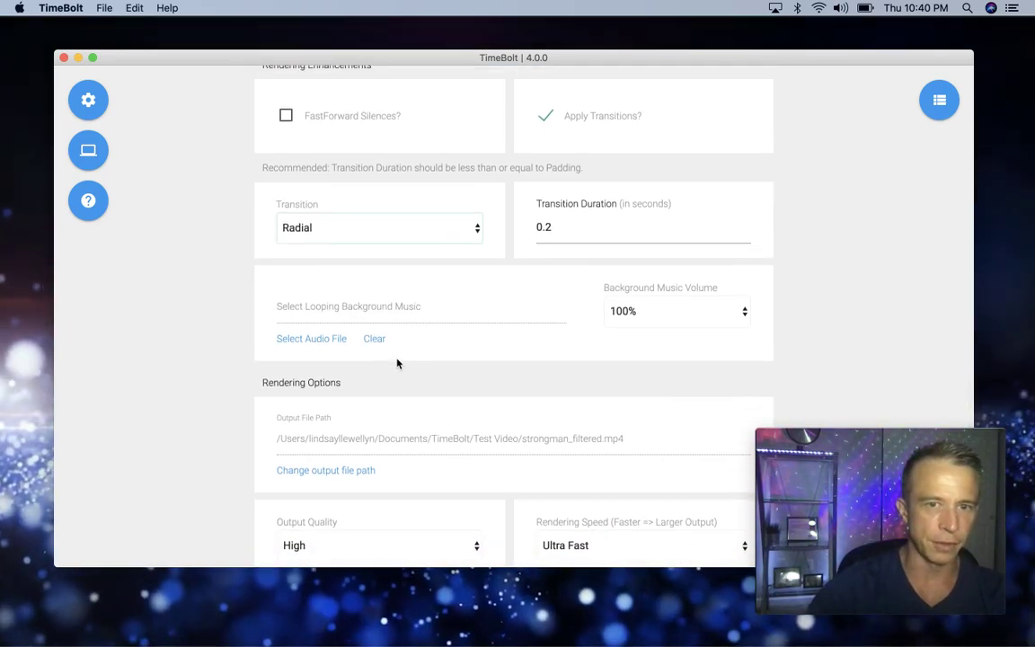
scroll(398, 363, "down", 3)
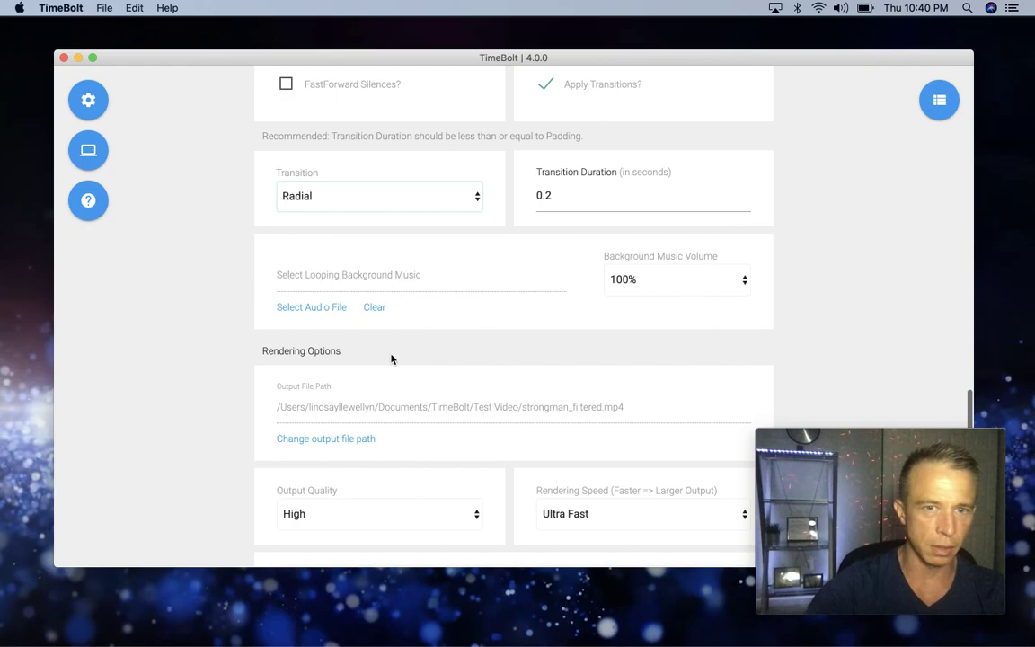
scroll(388, 324, "down", 1)
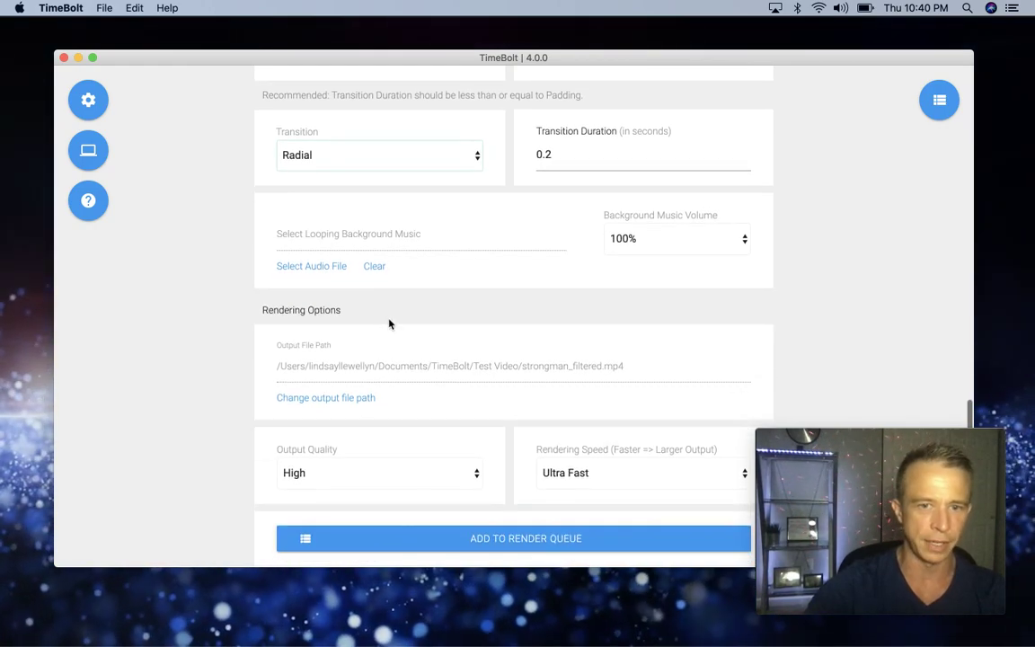
scroll(381, 299, "down", 1)
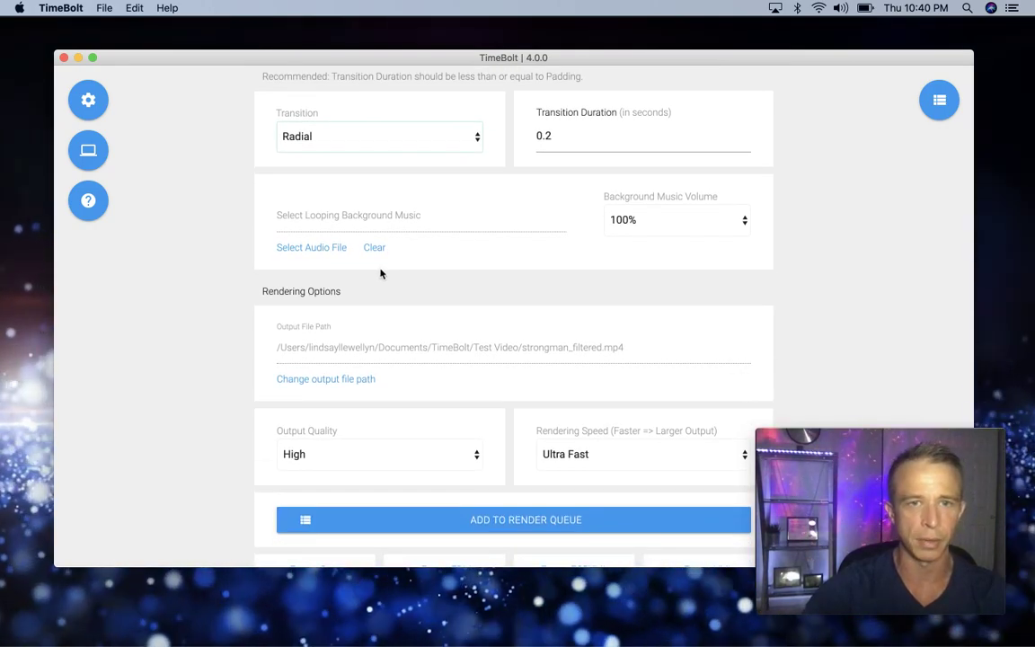
Choose a looping background music file from Test Video and set its volume to 20%.
left_click(334, 256)
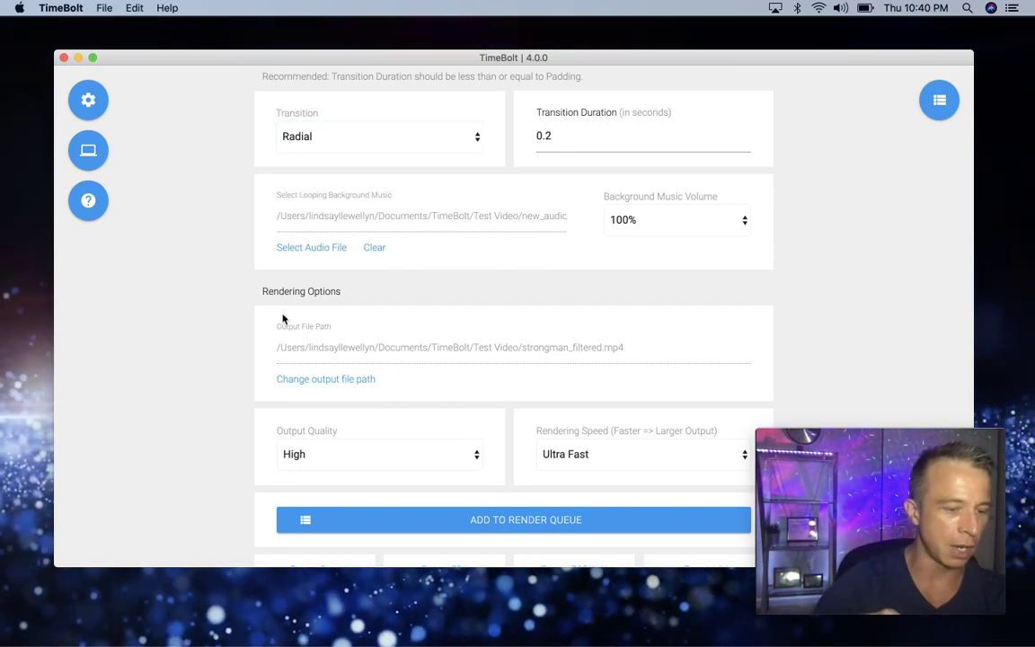
scroll(327, 186, "down", 5)
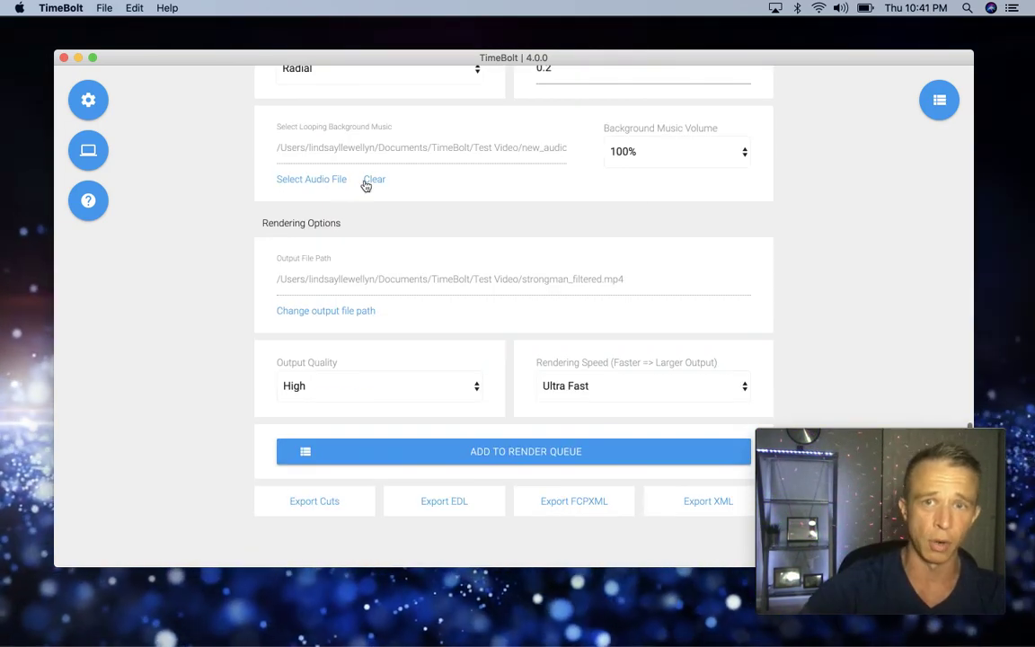
left_click(691, 154)
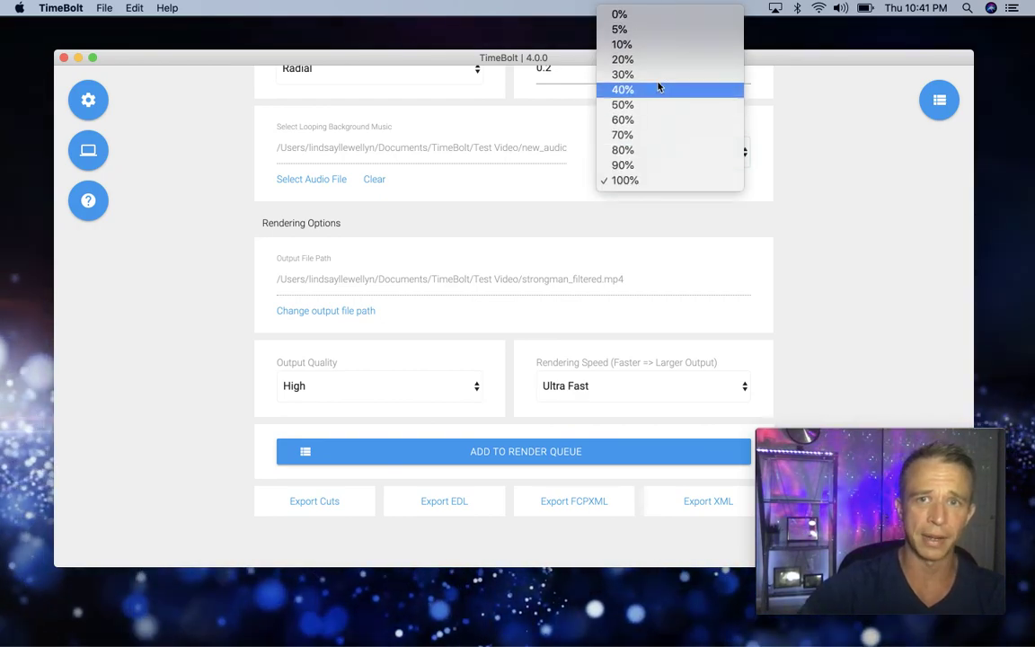
left_click(653, 60)
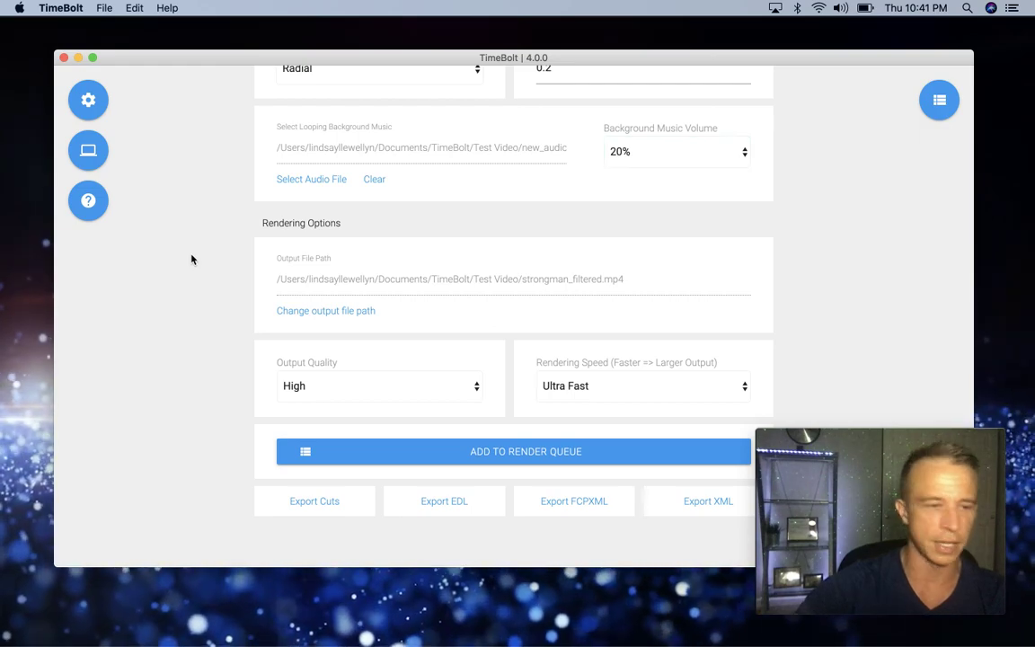
Leave the output path unchanged and keep High quality with Ultra Fast rendering speed.
scroll(269, 257, "down", 2)
left_click(336, 255)
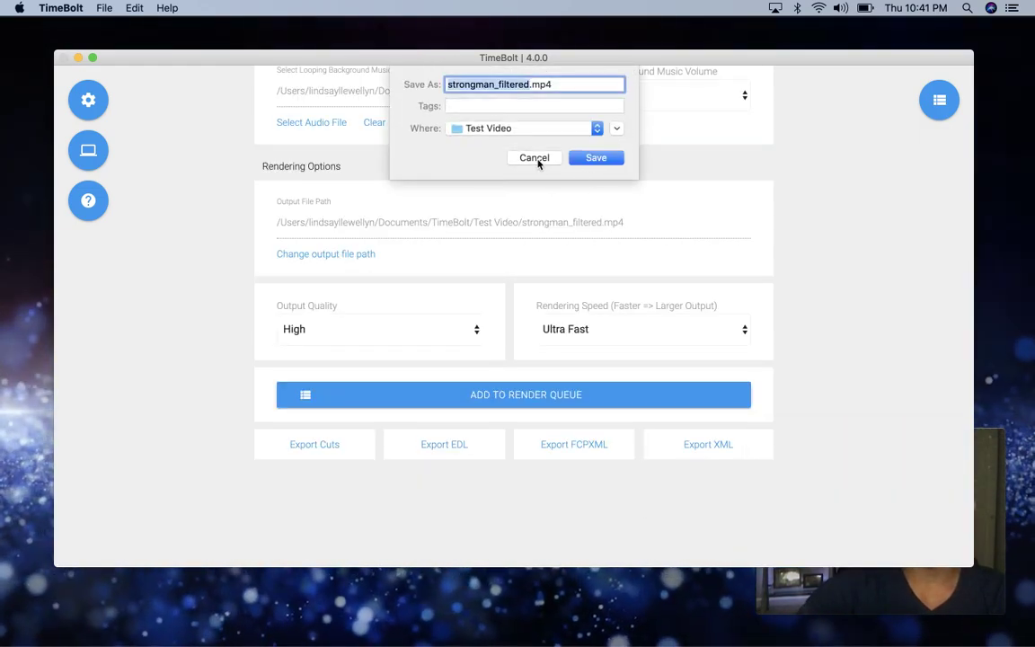
left_click(538, 163)
left_click(443, 339)
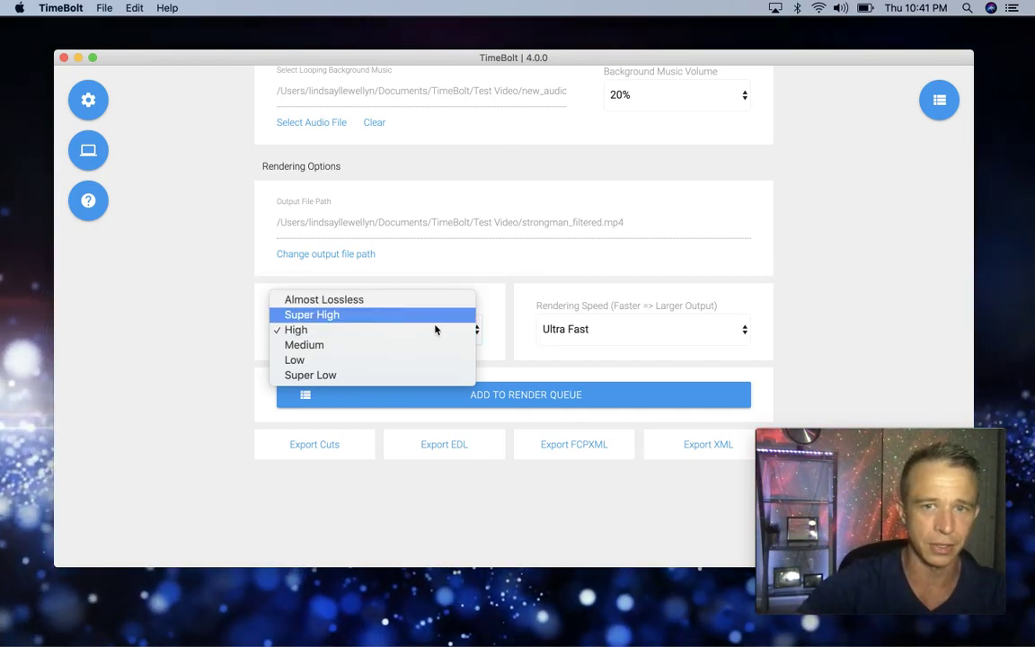
left_click(536, 328)
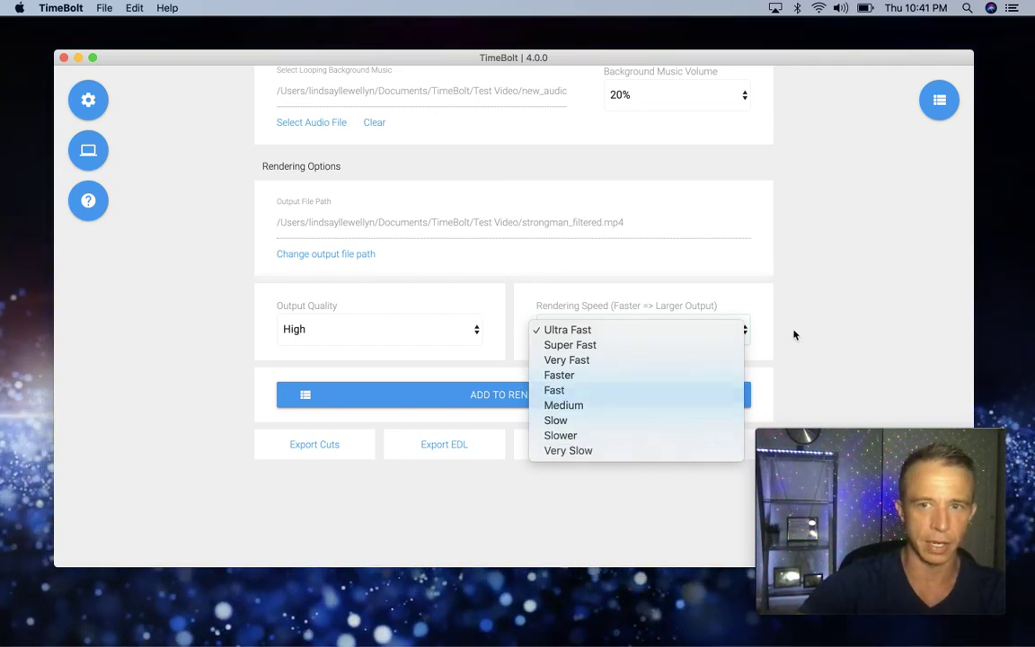
left_click(793, 335)
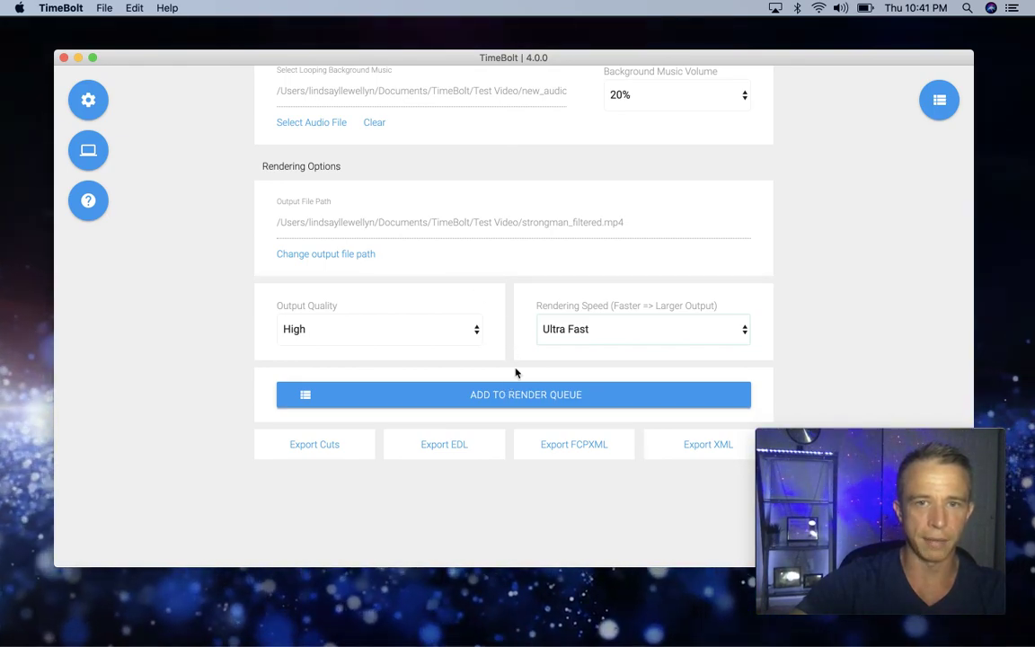
Queue the strongman_filtered.mp4 render, export the edit as strongman.mp4.xml, and close the task queue.
left_click(522, 395)
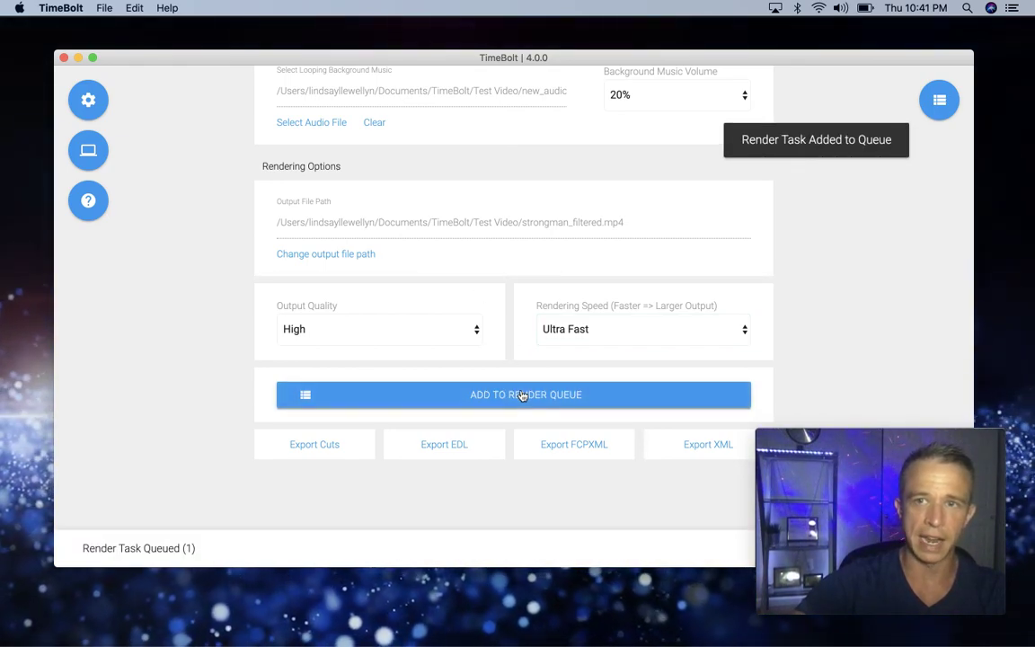
scroll(513, 300, "up", 10)
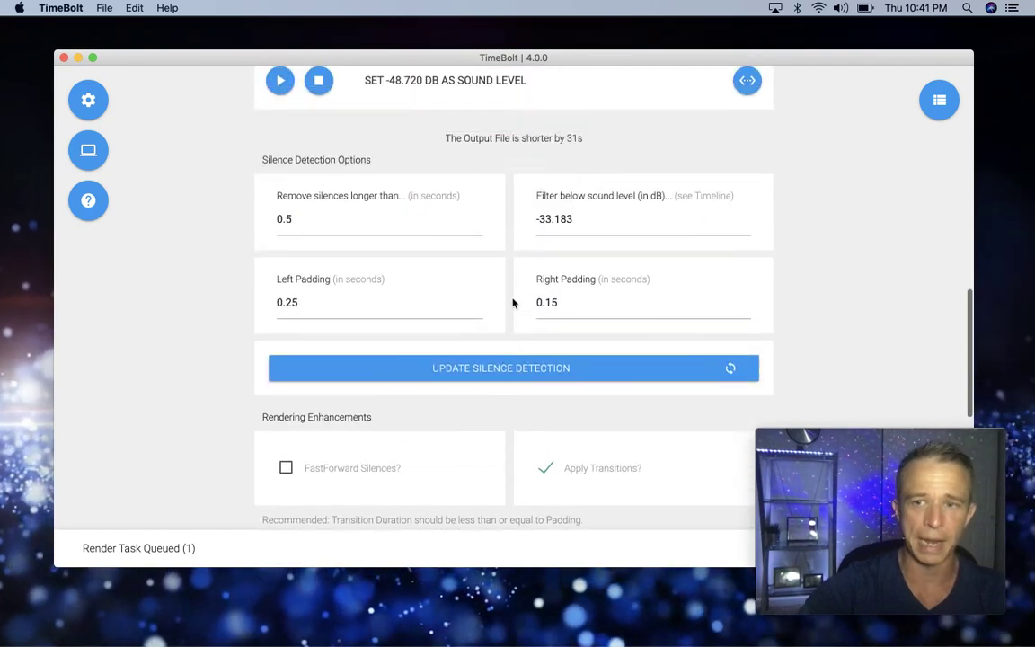
scroll(512, 302, "up", 5)
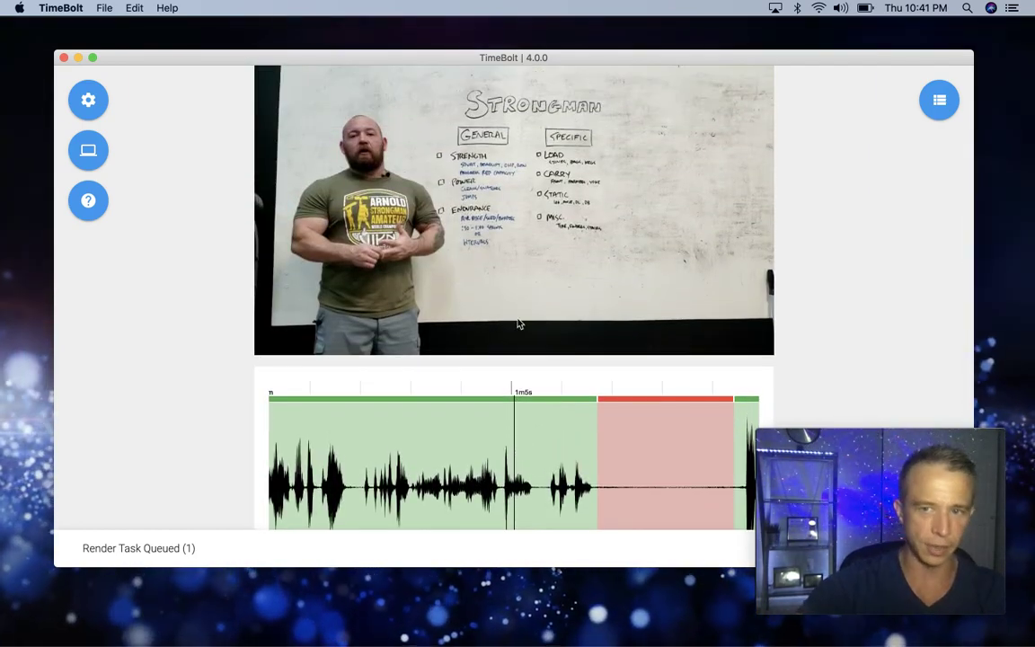
scroll(519, 324, "down", 20)
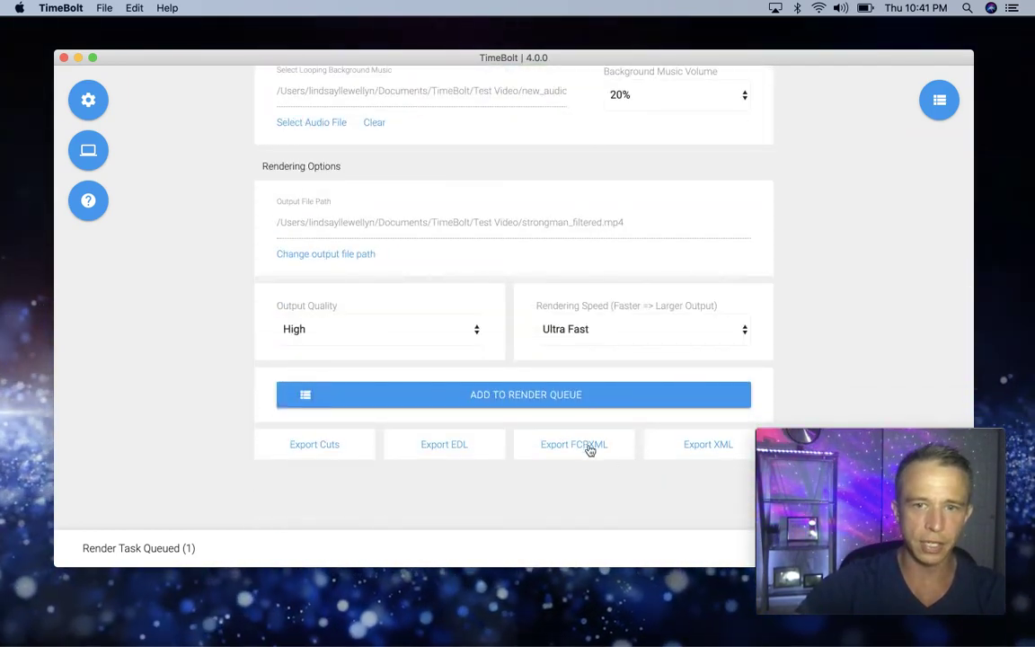
left_click(693, 444)
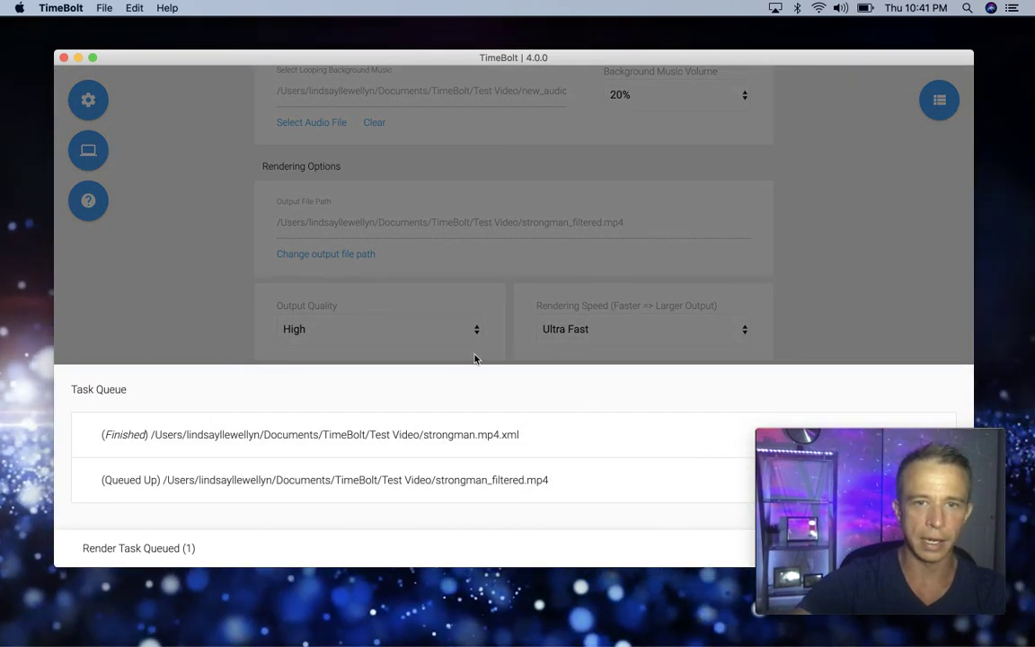
left_click(895, 332)
Start rendering the queued strongman_filtered.mp4 task in TimeBolt.
left_click(151, 553)
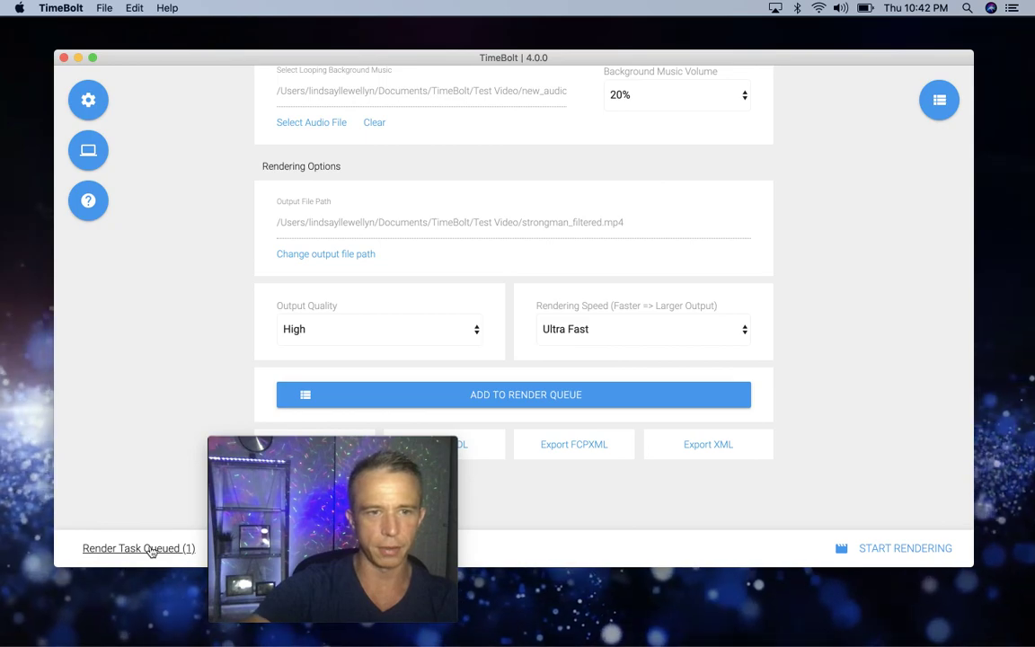
left_click(152, 551)
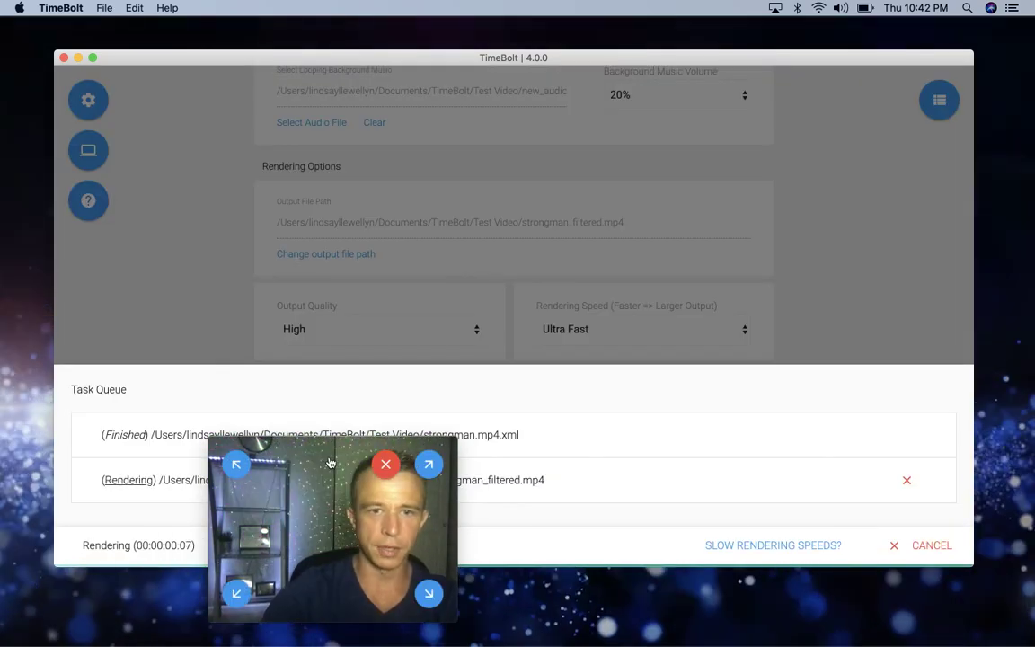
left_click_drag(329, 463, 843, 204)
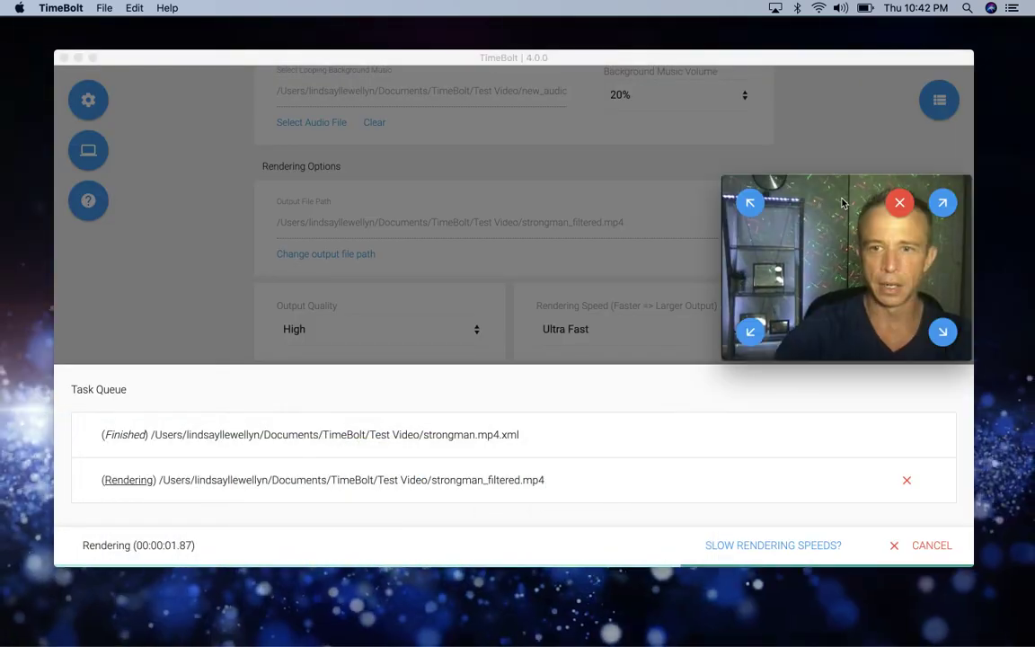